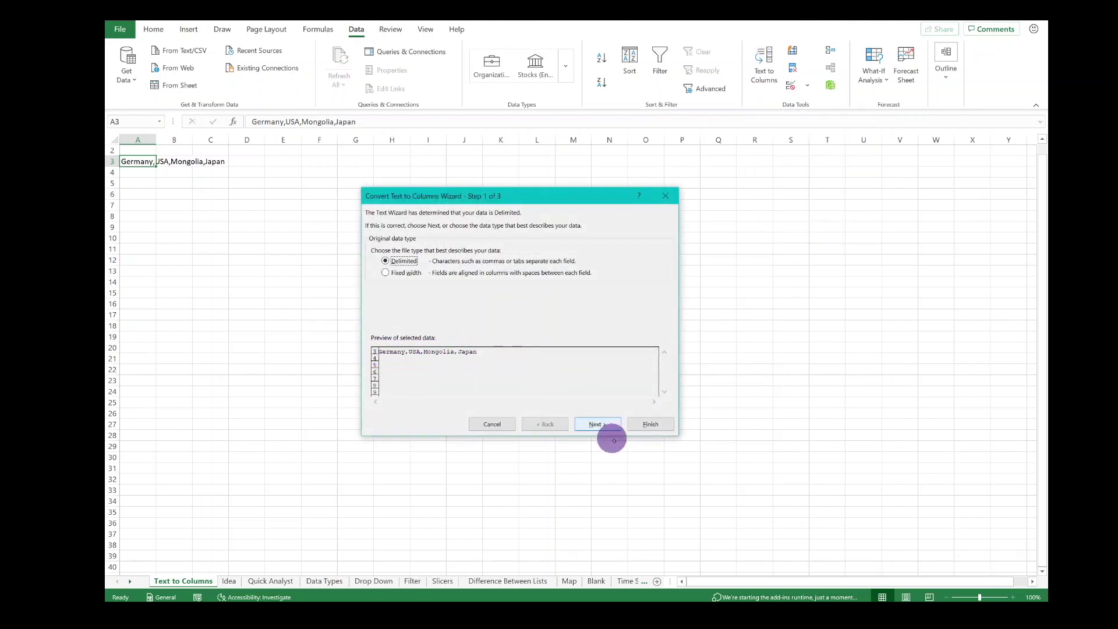
Step: Split the country list in A3 into separate columns as delimited text, using Comma instead of Space as the delimiter
left_click(596, 424)
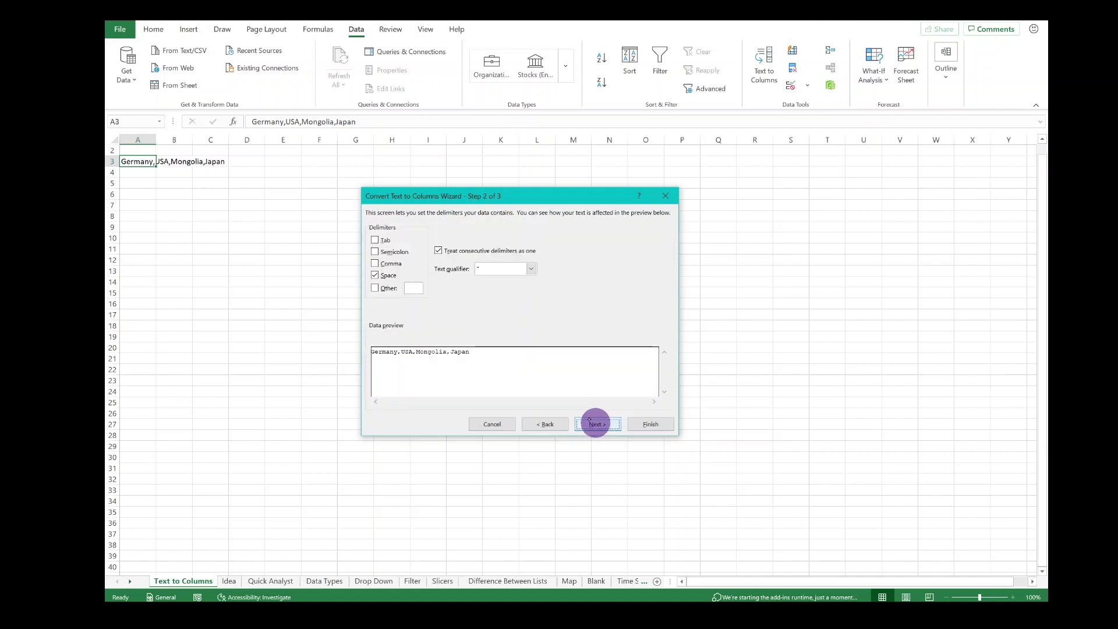
left_click(374, 275)
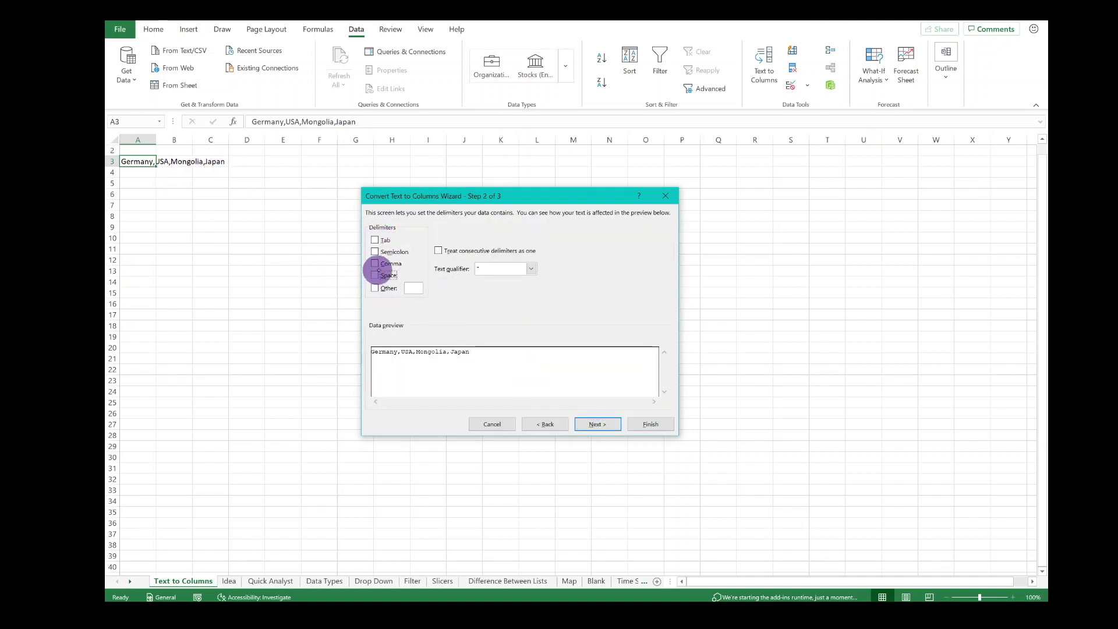
left_click(374, 263)
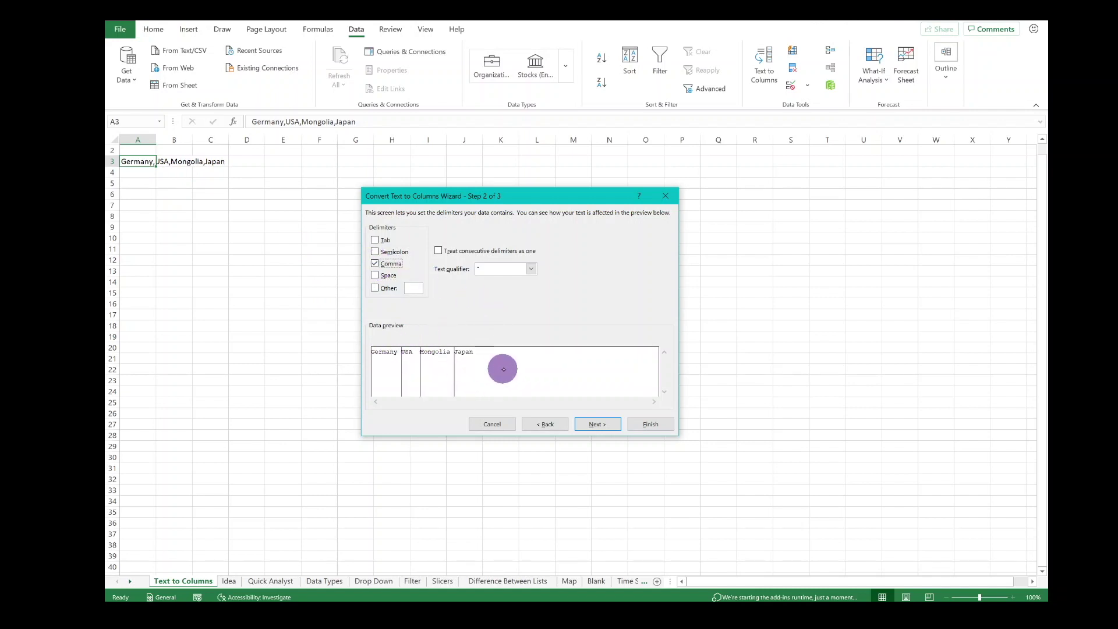
left_click(598, 424)
left_click(650, 424)
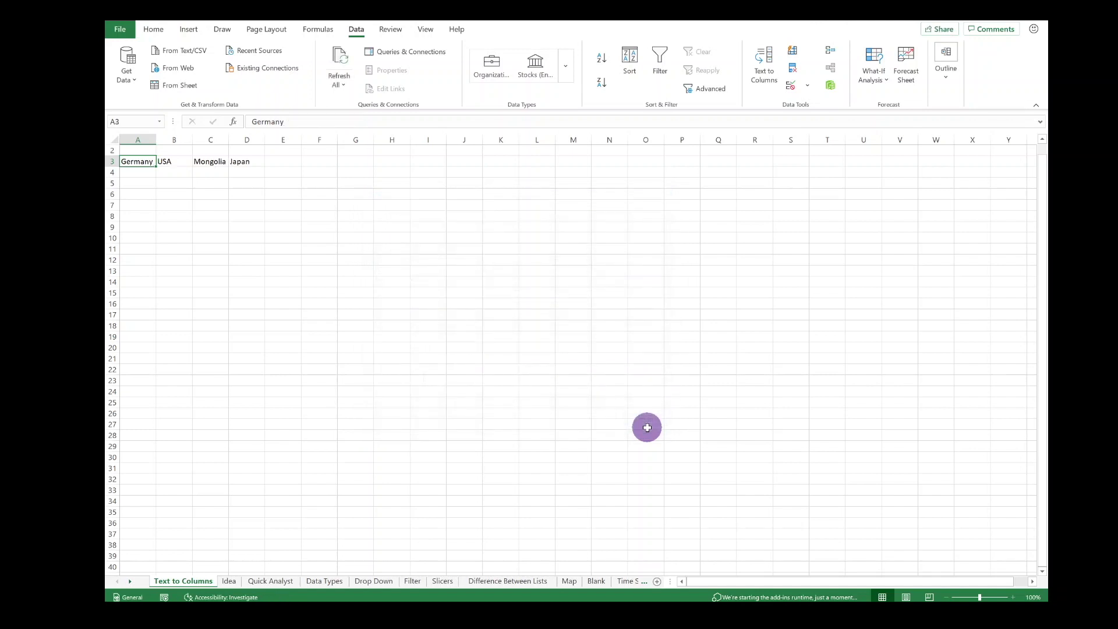
left_click_drag(175, 177, 269, 182)
left_click(273, 203)
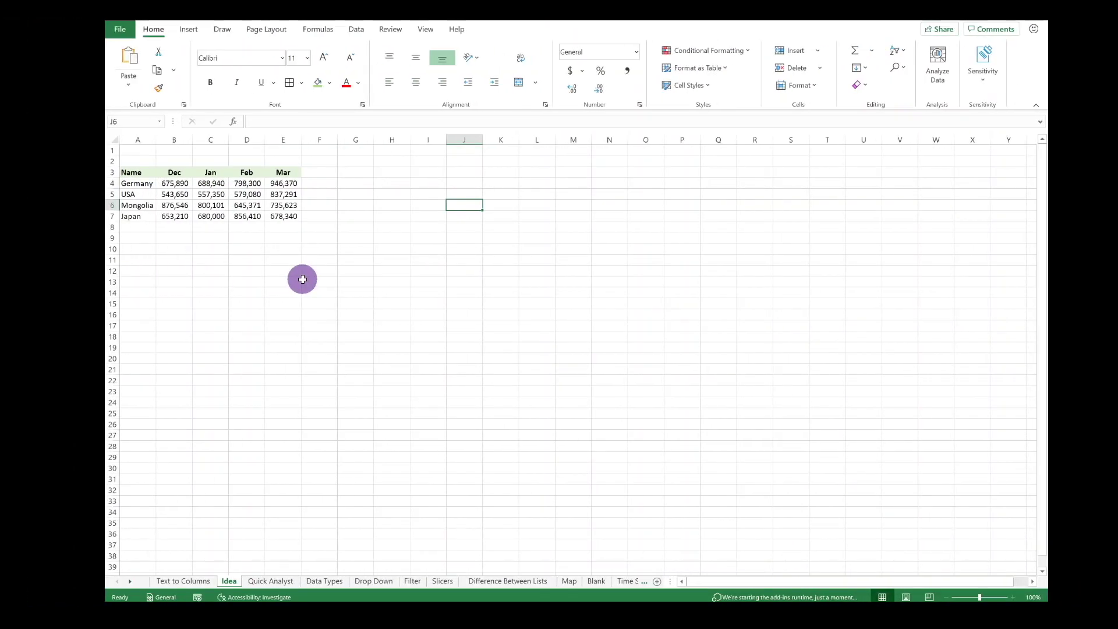
Step: Run Analyze Data on A3:E7 of the Idea sheet and insert the suggested column chart "Multiple values by 'Name'"
left_click_drag(131, 172, 286, 222)
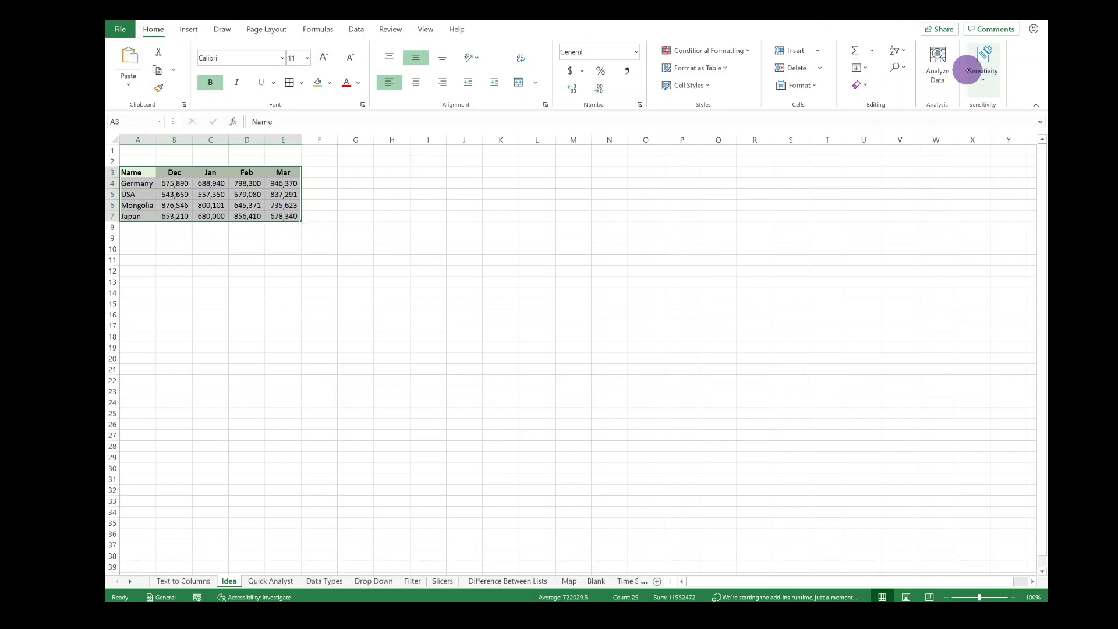
left_click(939, 68)
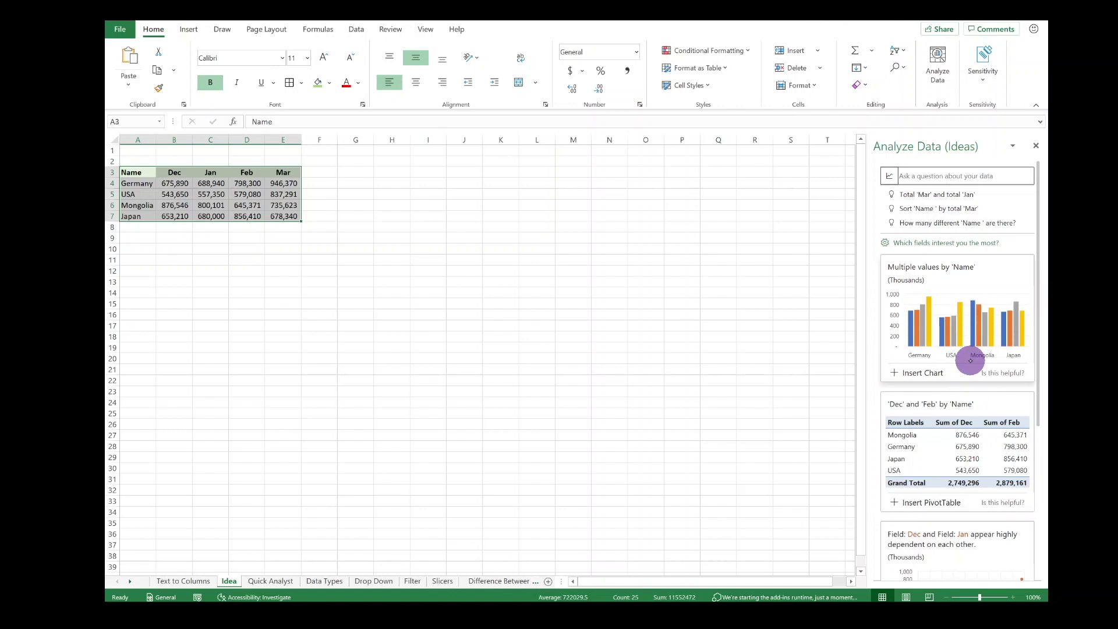
scroll(970, 360, "down", 2)
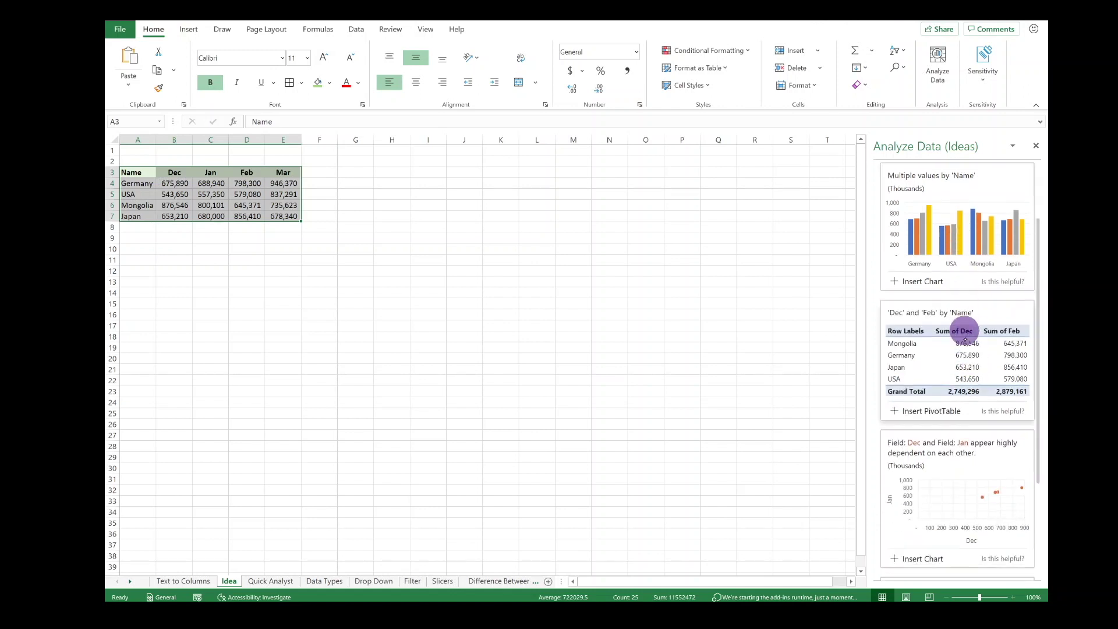
scroll(965, 348, "down", 2)
scroll(955, 425, "down", 1)
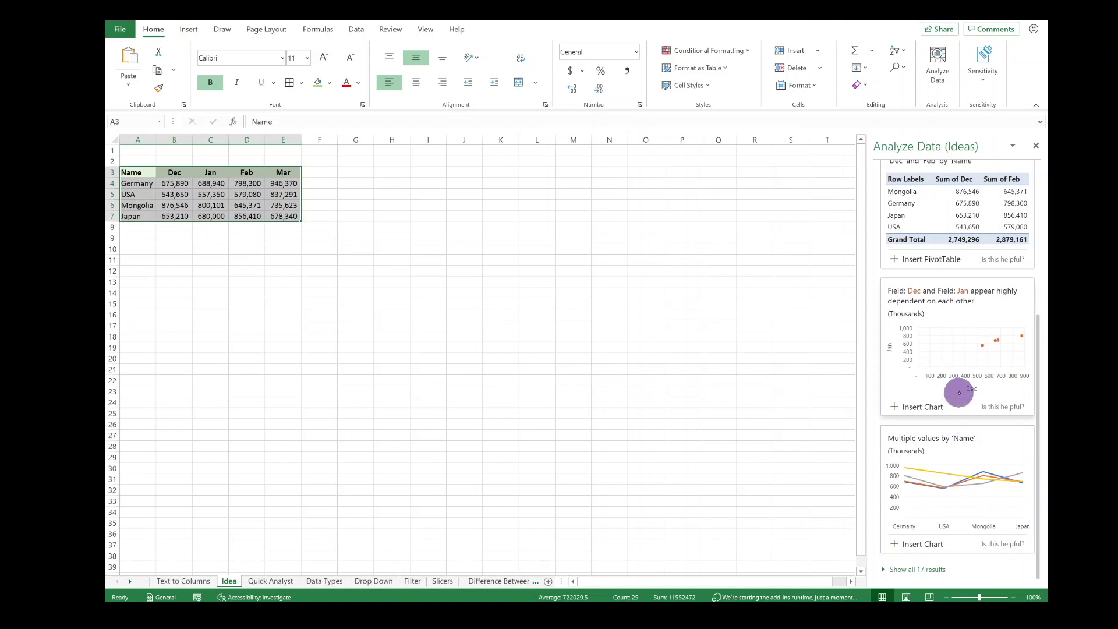
scroll(959, 393, "up", 3)
scroll(959, 393, "up", 1)
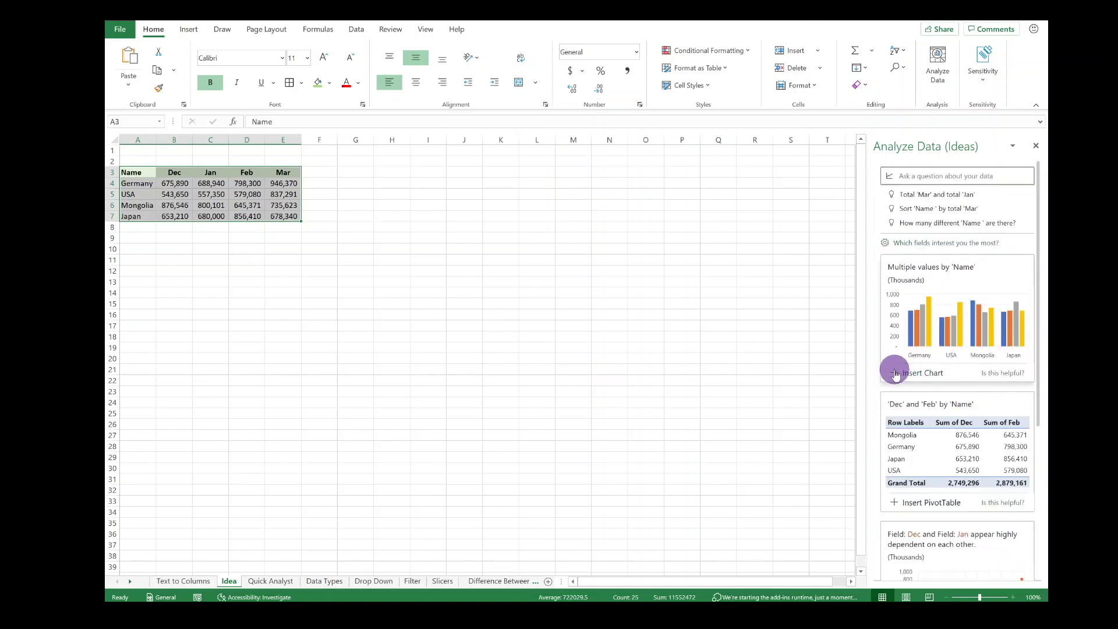
left_click(894, 374)
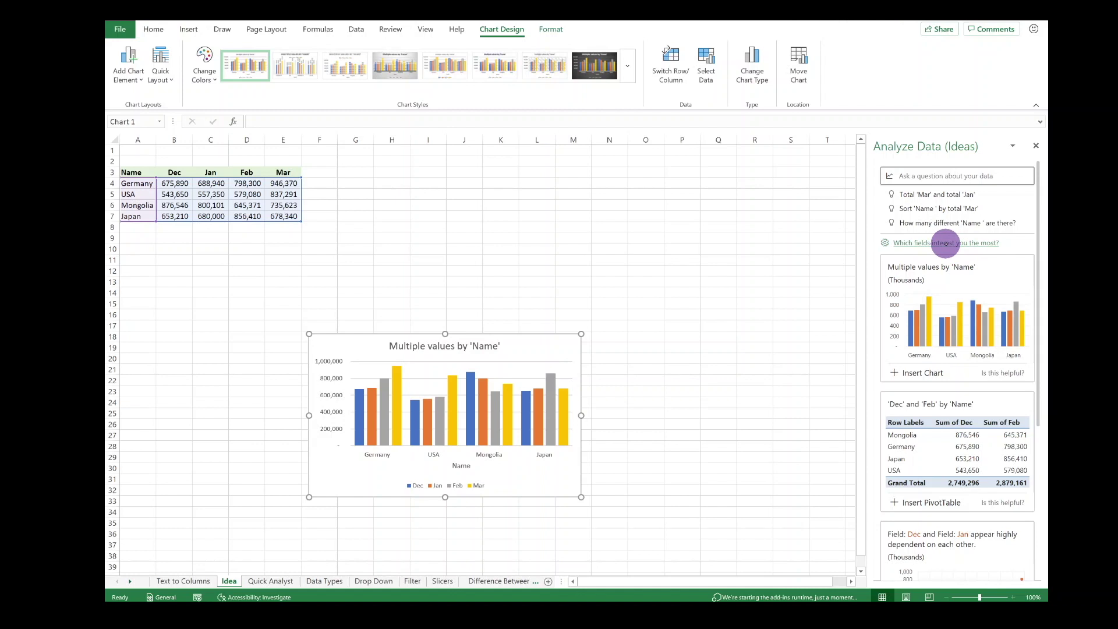
Step: Set the Dec field to be summarized by Average in the Analyze Data fields and update the suggestions
left_click(945, 244)
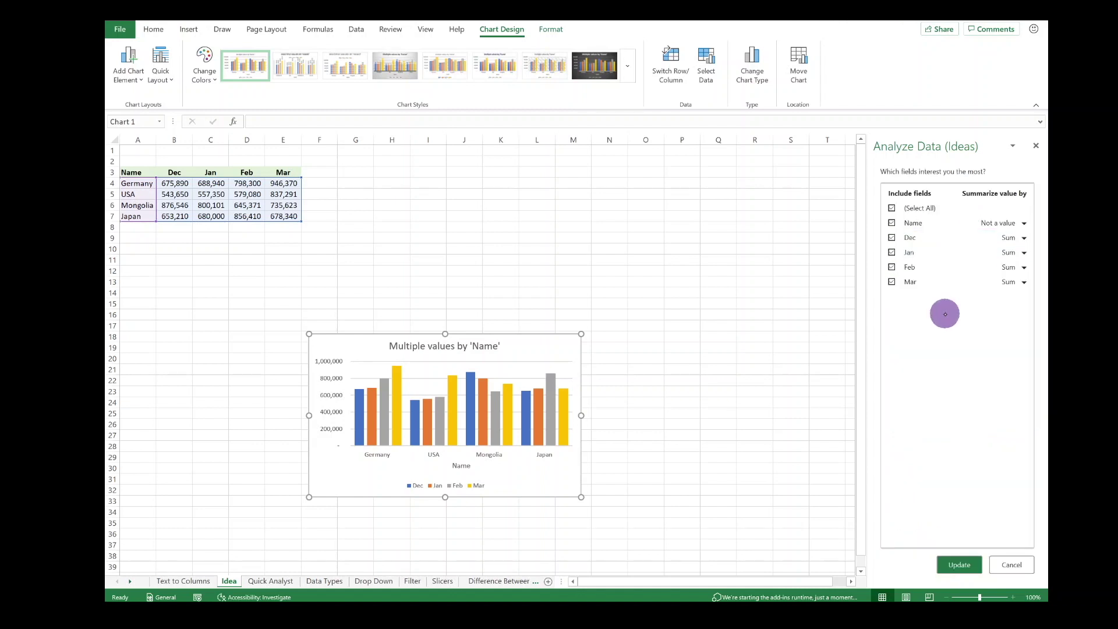
left_click(1023, 238)
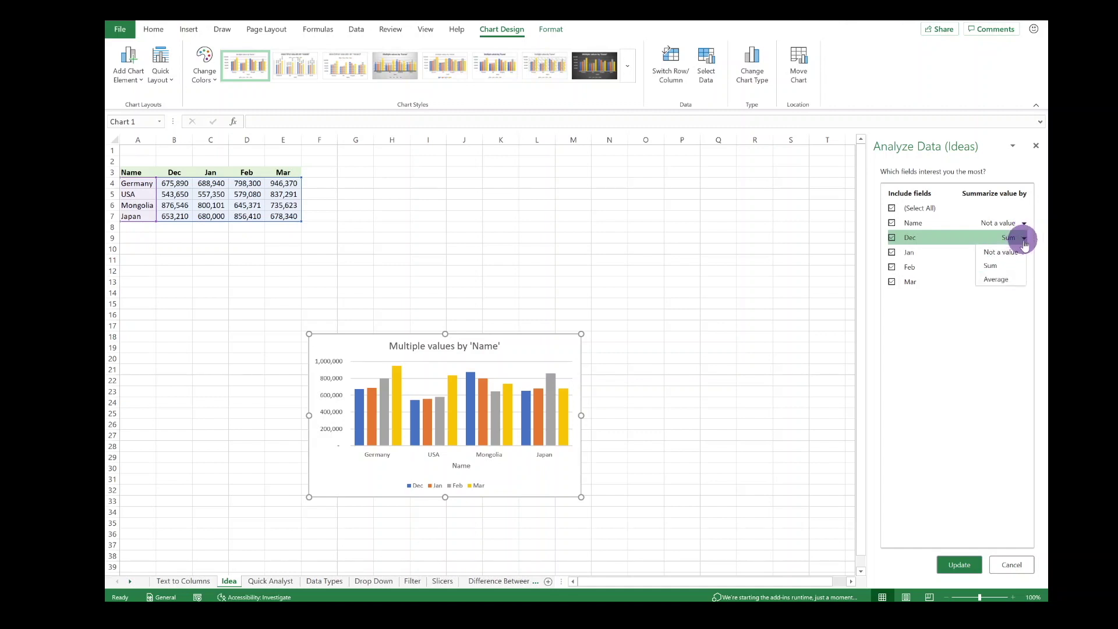
left_click(1008, 280)
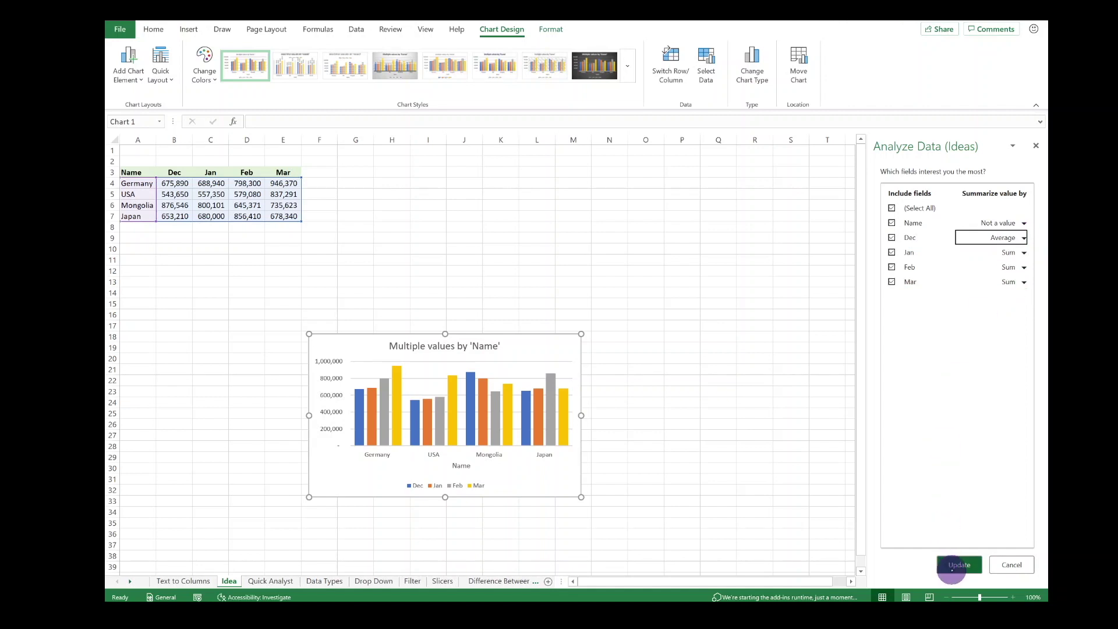
left_click(953, 567)
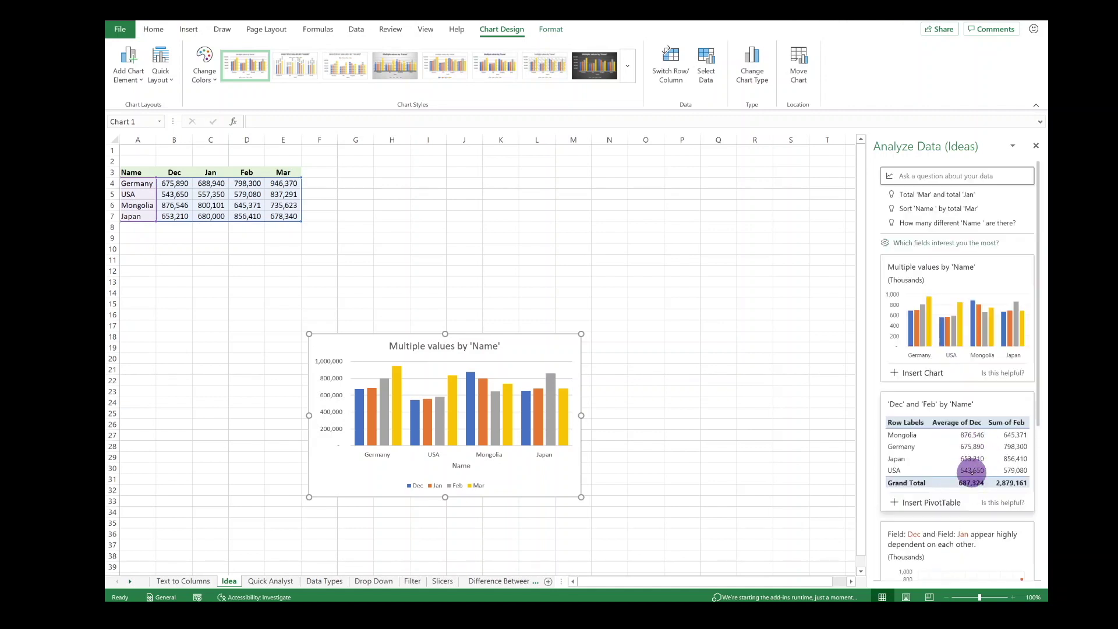
Step: Insert the suggested PivotTable "'Dec' and 'Feb' by 'Name'" with the average of Dec and sum of Feb
scroll(971, 469, "down", 1)
scroll(971, 473, "up", 1)
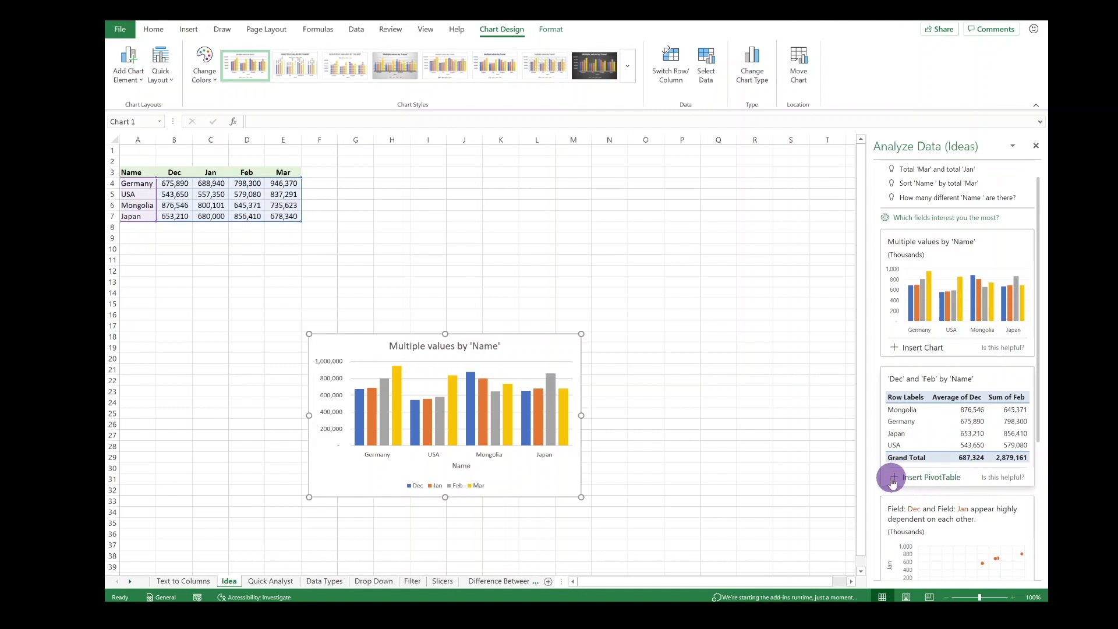
left_click(892, 480)
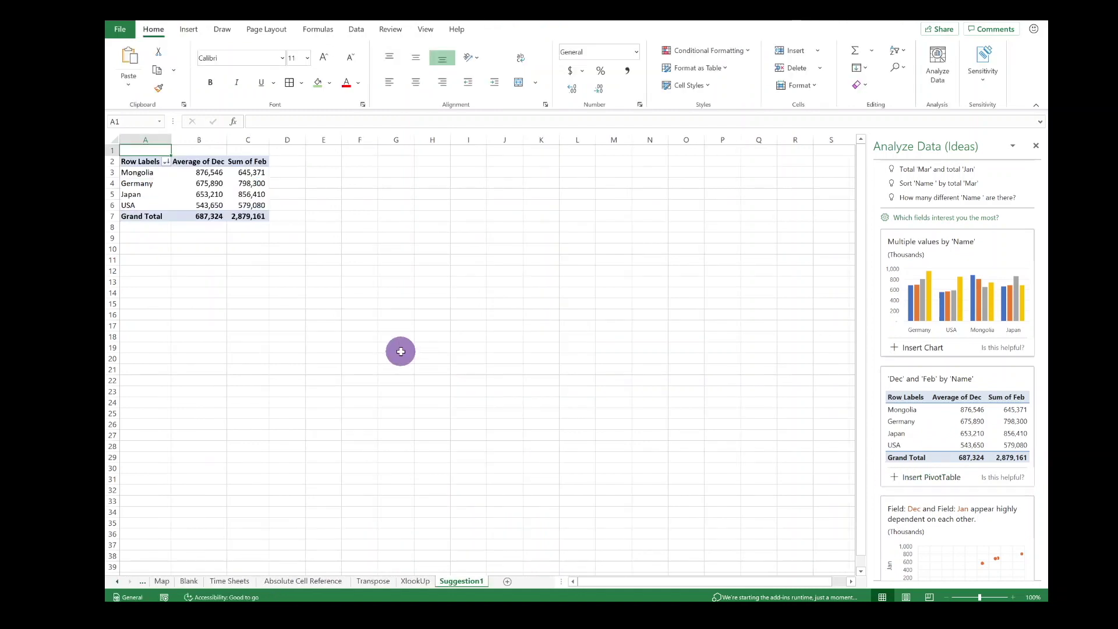
left_click(230, 272)
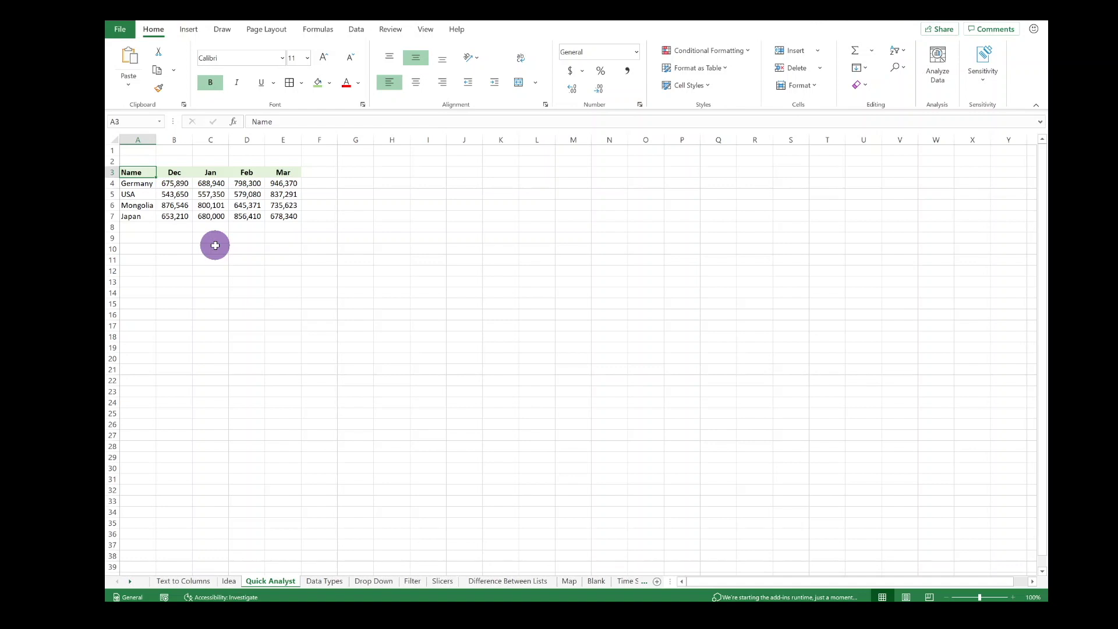
Step: Examine the Quick Analysis formatting and chart options for A3:E7 on the Quick Analyst sheet
left_click_drag(142, 173, 284, 214)
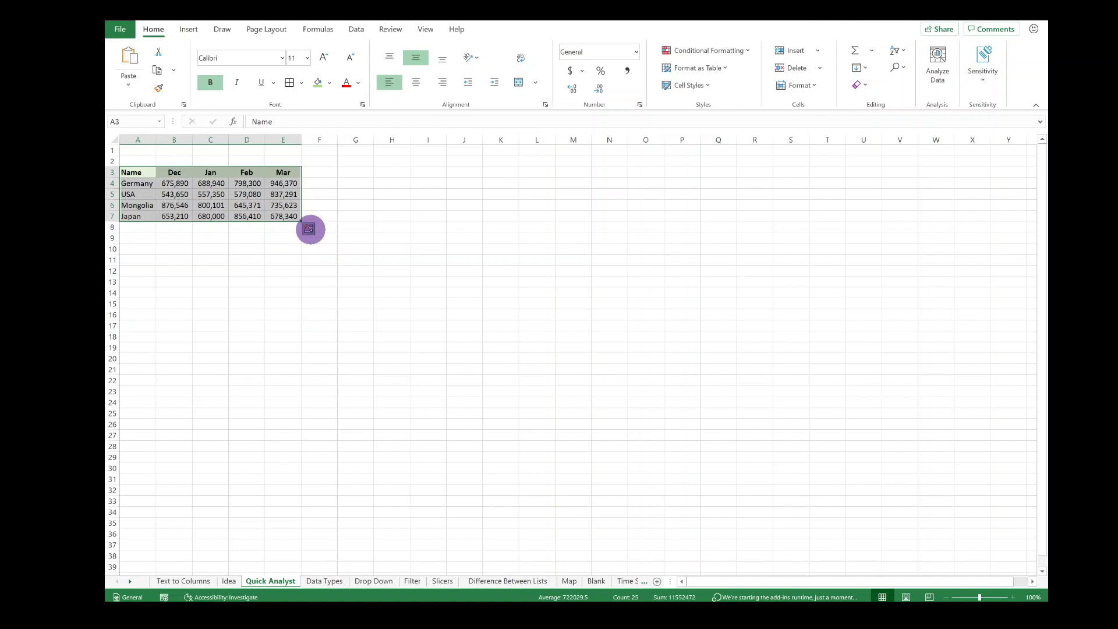
left_click(308, 229)
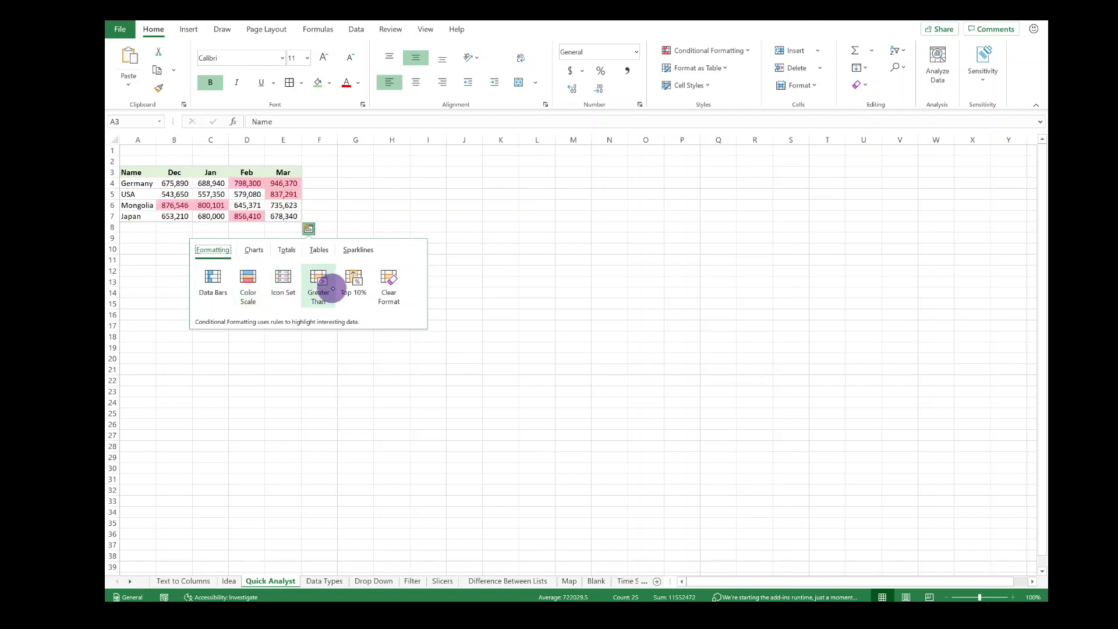
left_click(254, 252)
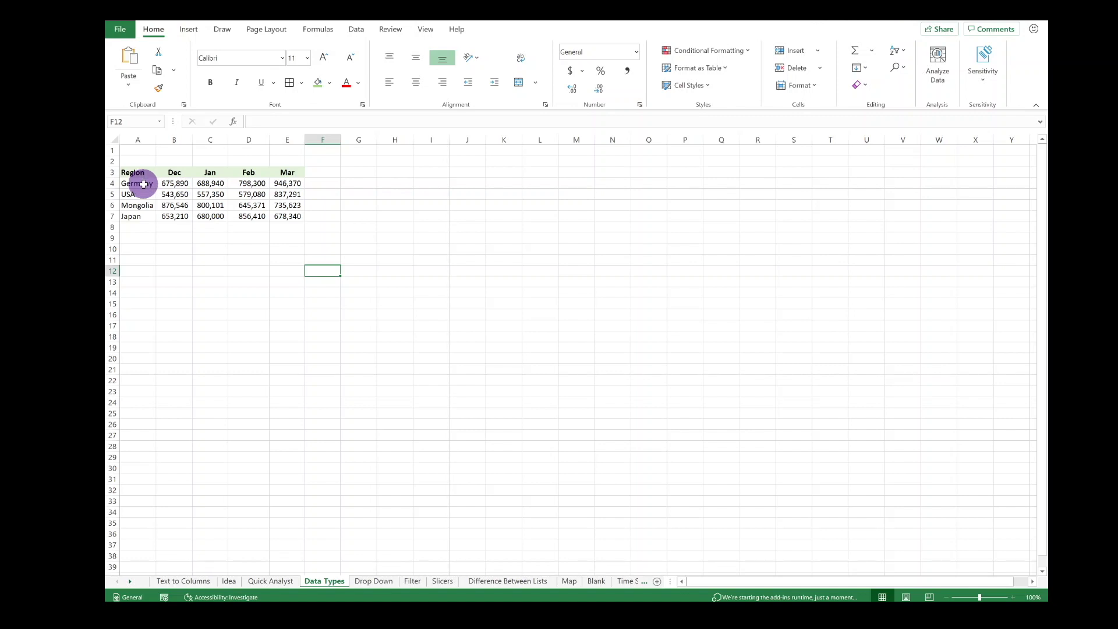
Step: Convert the region names in A4:A7 of the Data Types sheet to the Geography data type
left_click_drag(144, 184, 143, 217)
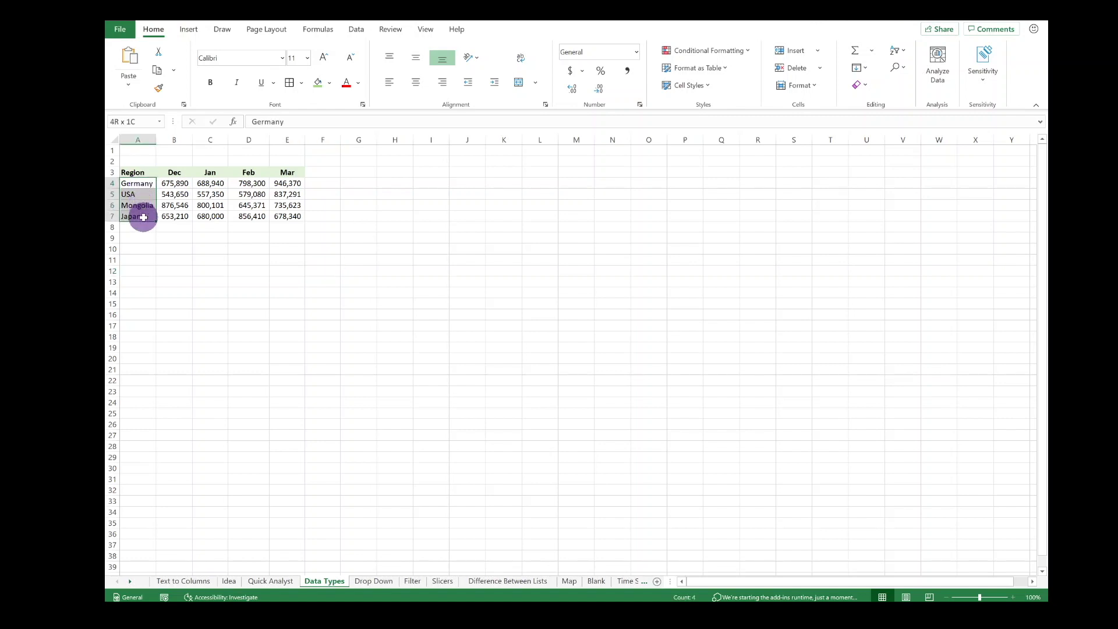
left_click(354, 30)
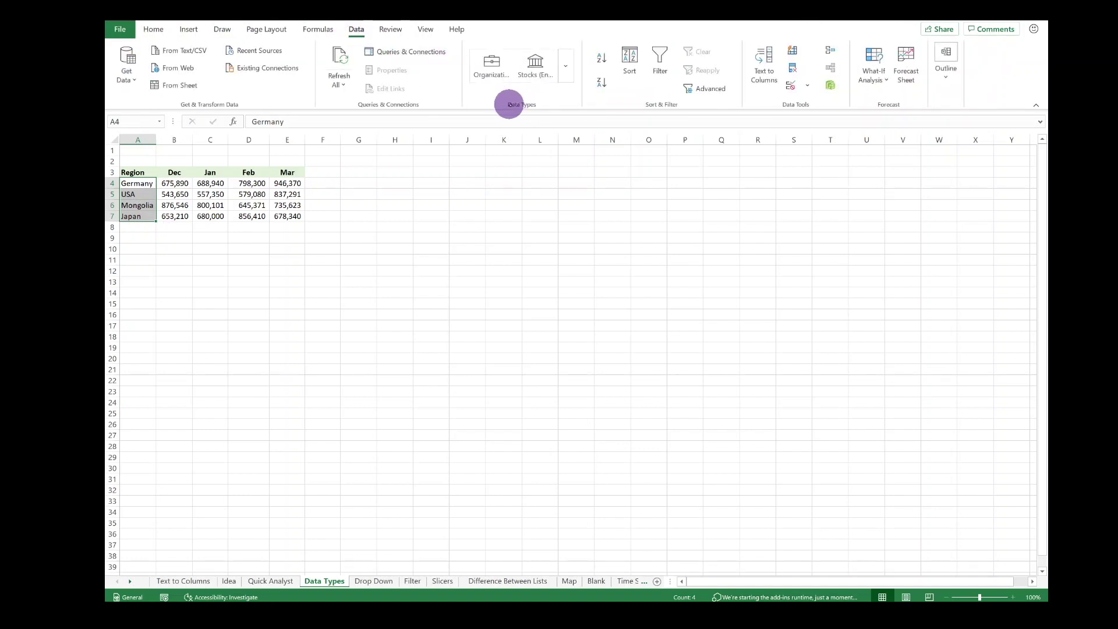
left_click(565, 66)
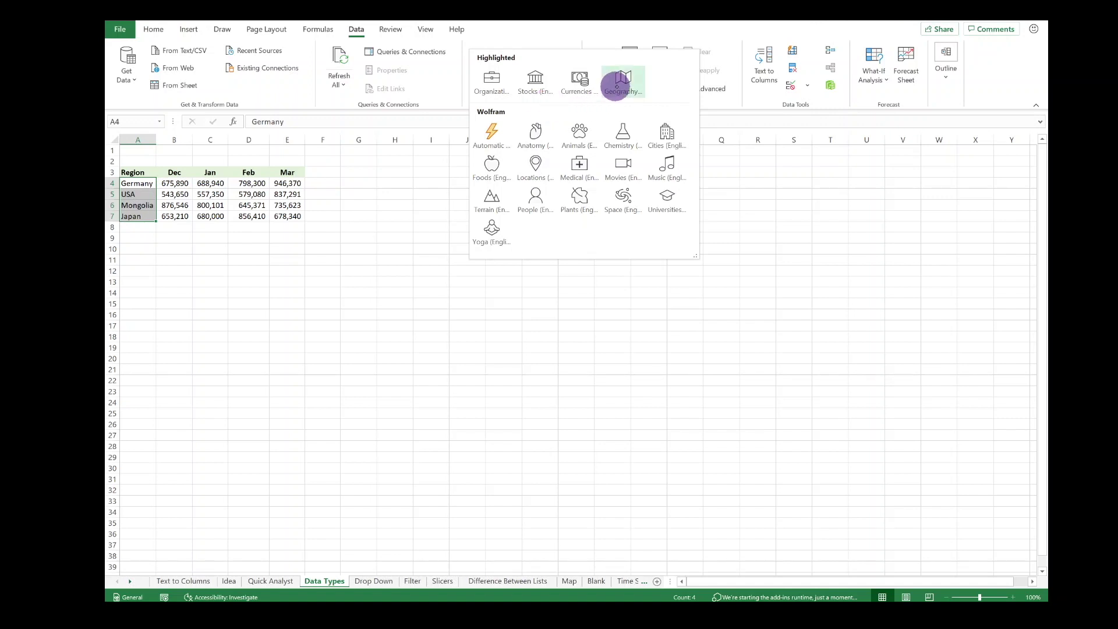
left_click(617, 86)
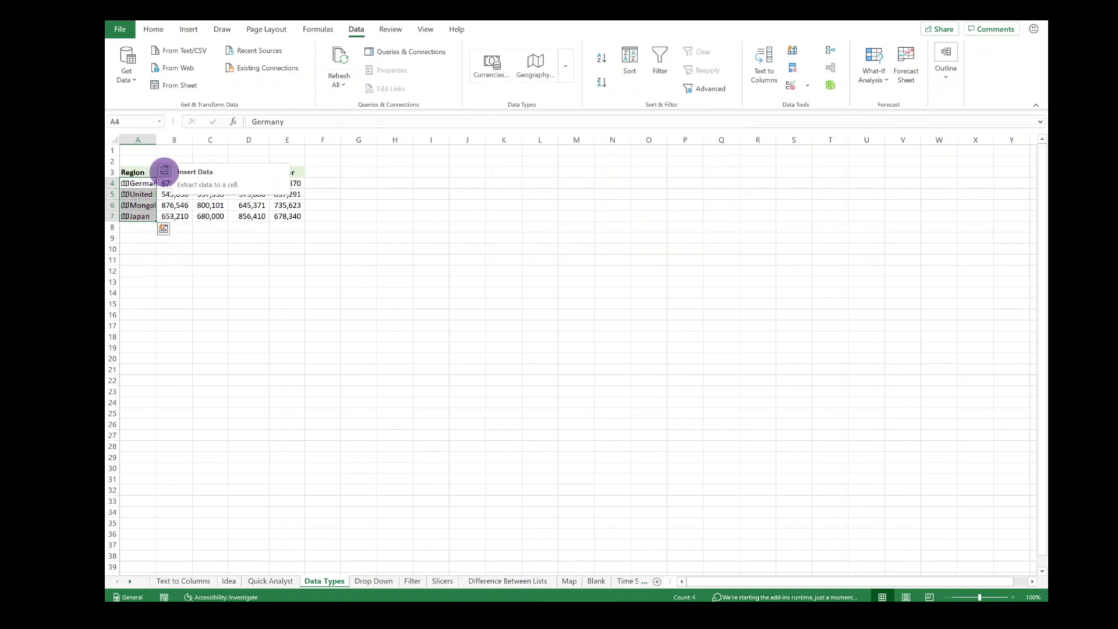
Step: Extract the Population field for the four regions into column F and fit the column width to its values
left_click(165, 170)
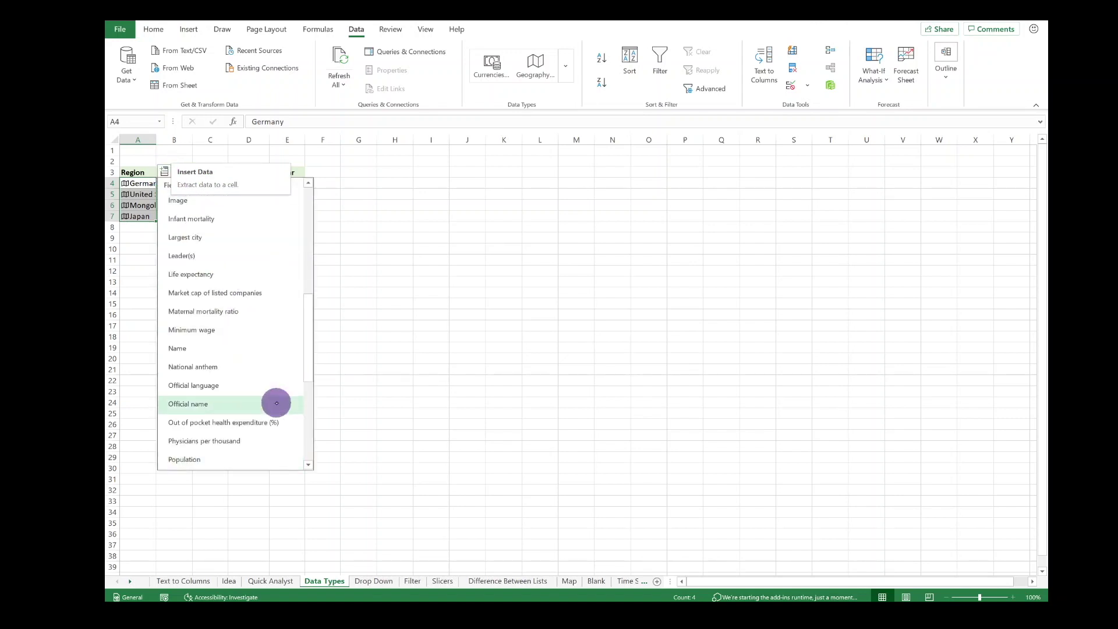
scroll(276, 403, "down", 3)
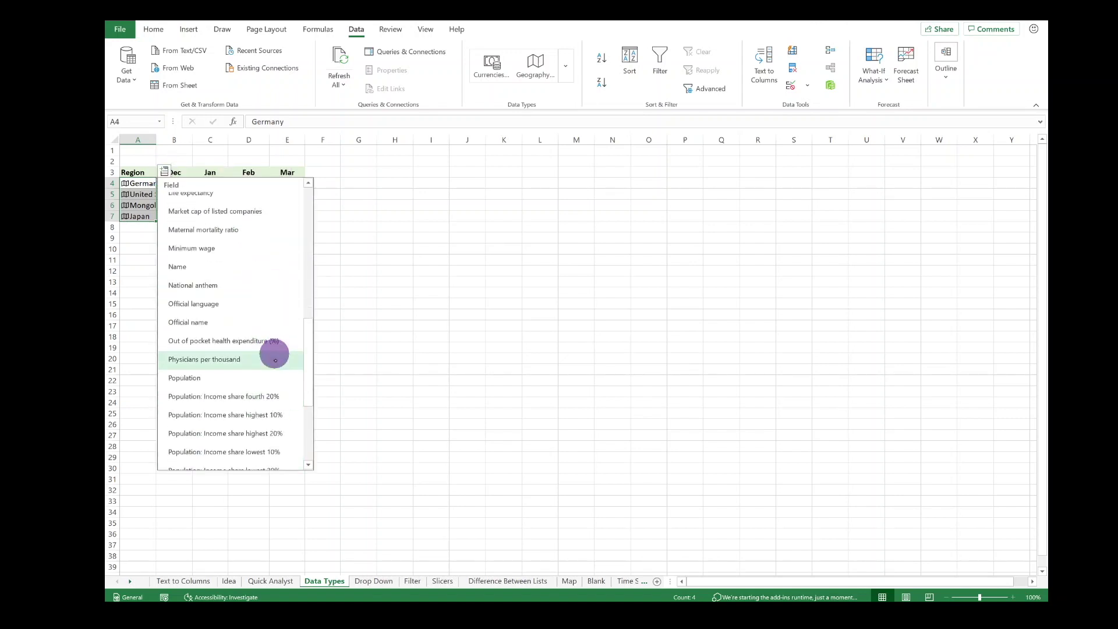
scroll(271, 372, "up", 10)
scroll(274, 389, "down", 7)
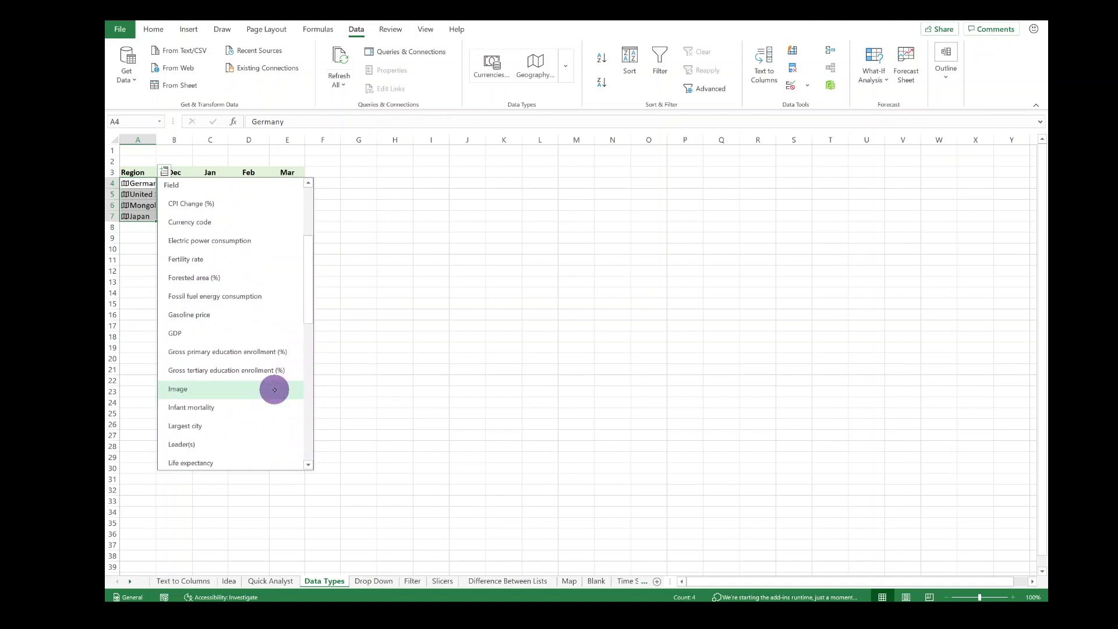
scroll(274, 391, "down", 3)
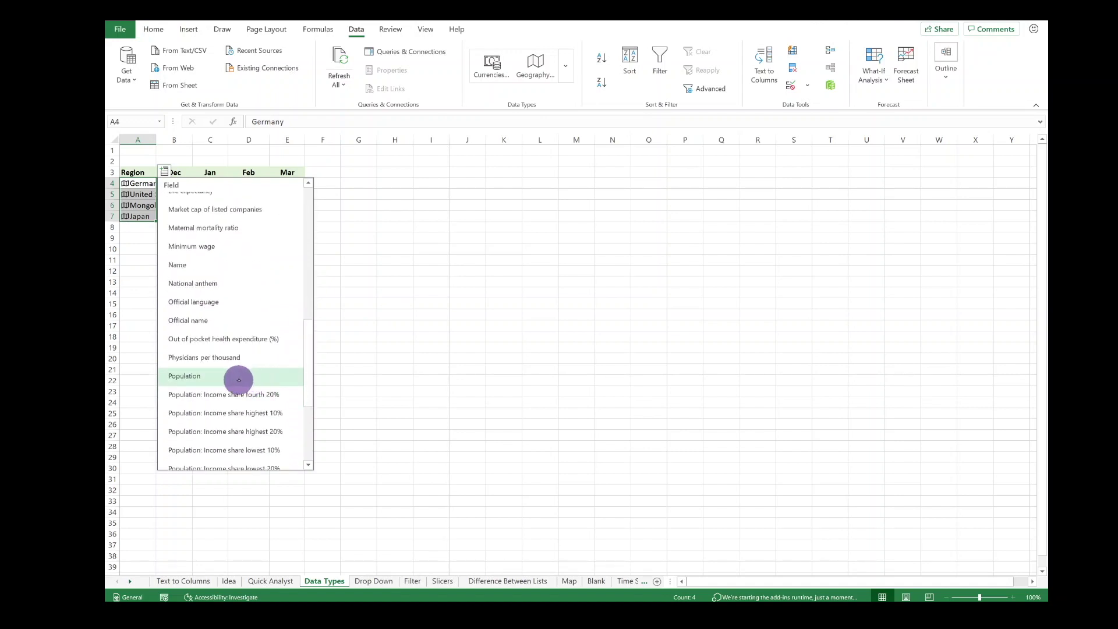
left_click(238, 375)
double_click(340, 140)
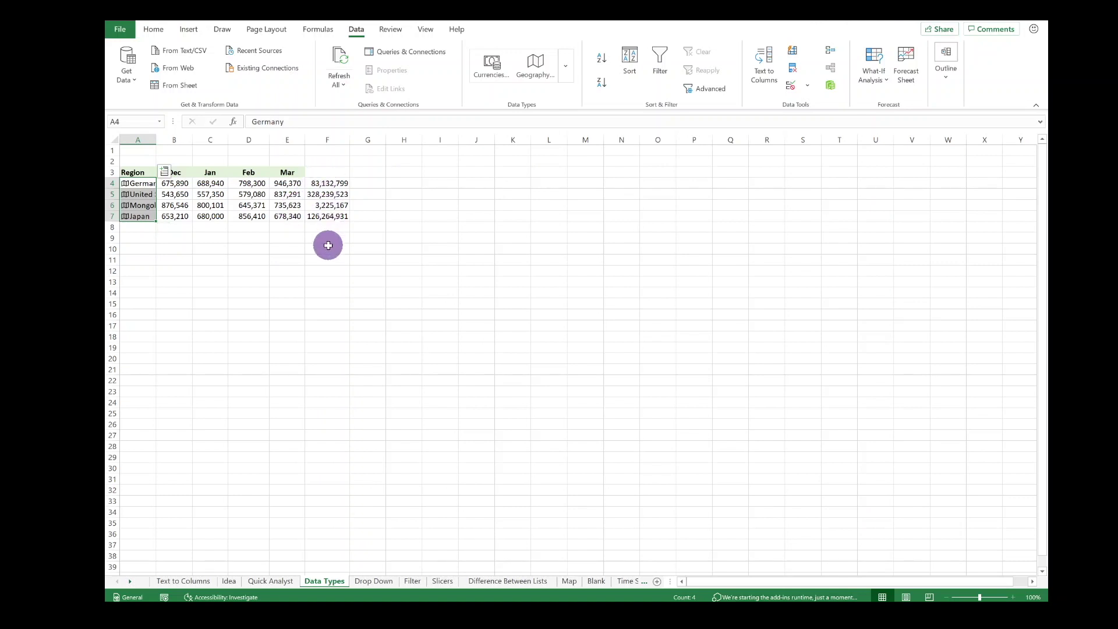
Step: Enter Population as the header of the new column in cell F3
left_click(332, 172)
key("Down")
key("Down")
key("Down")
key("Down")
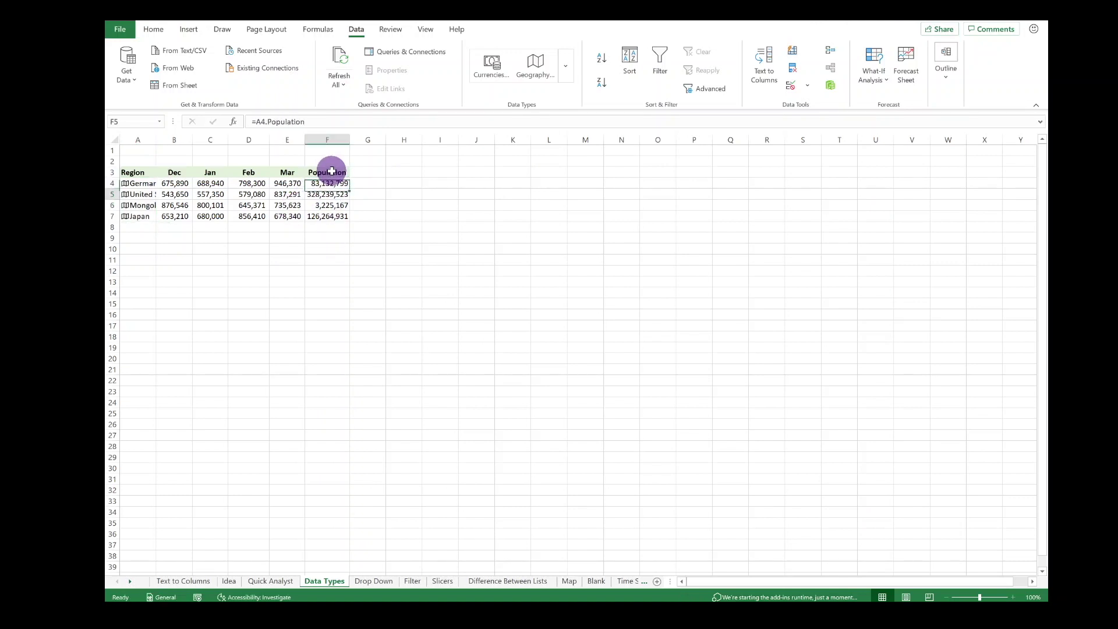
key("Down")
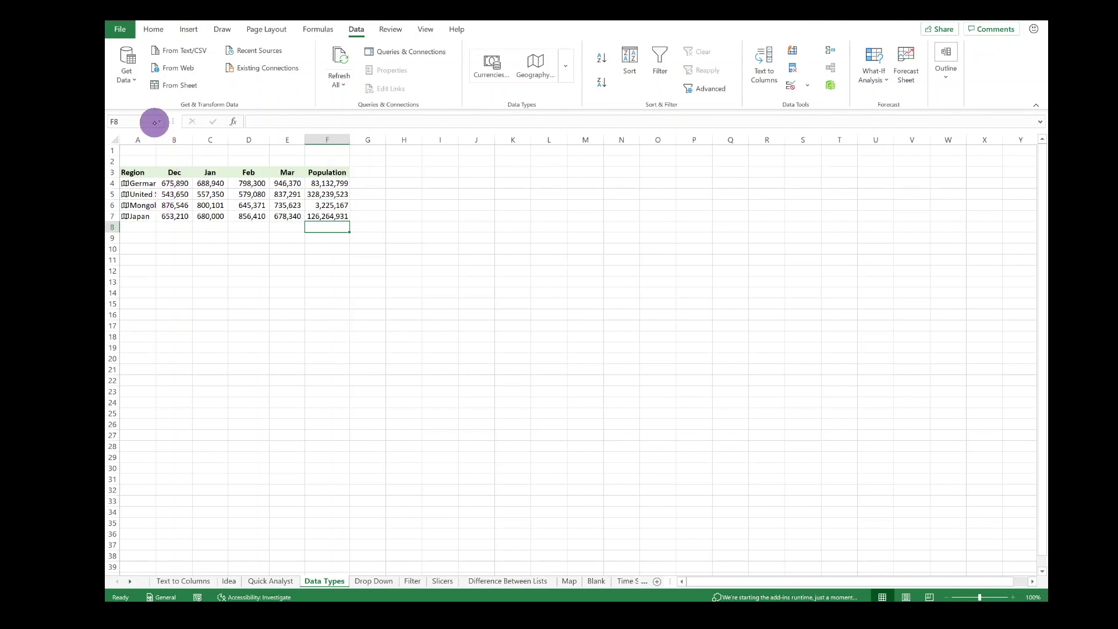
Step: Widen column A to fit the full region names
double_click(156, 140)
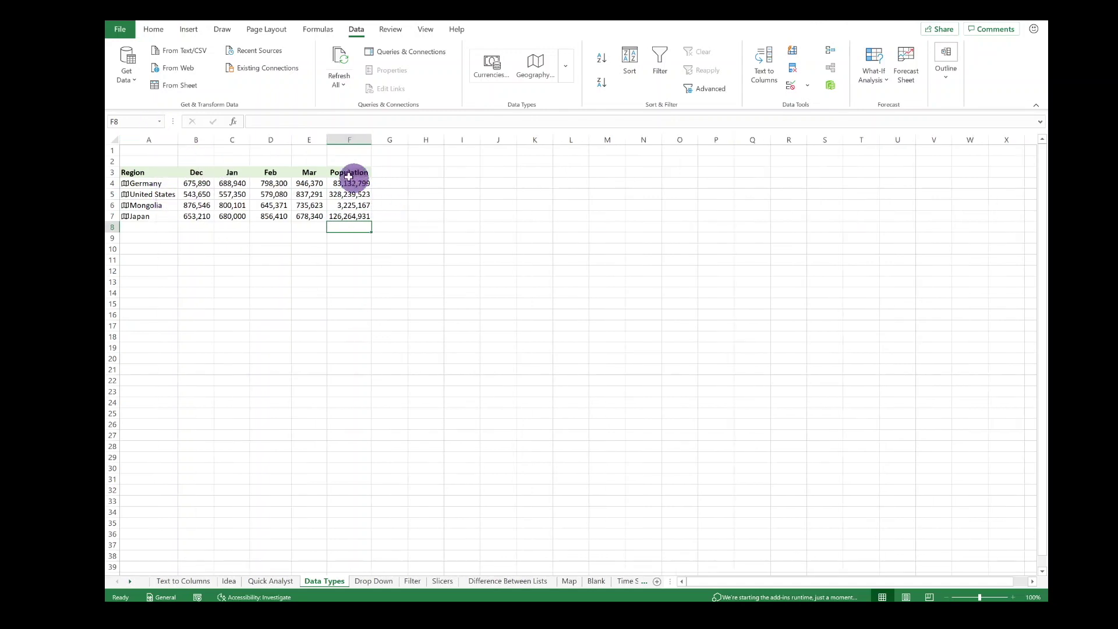
left_click(375, 281)
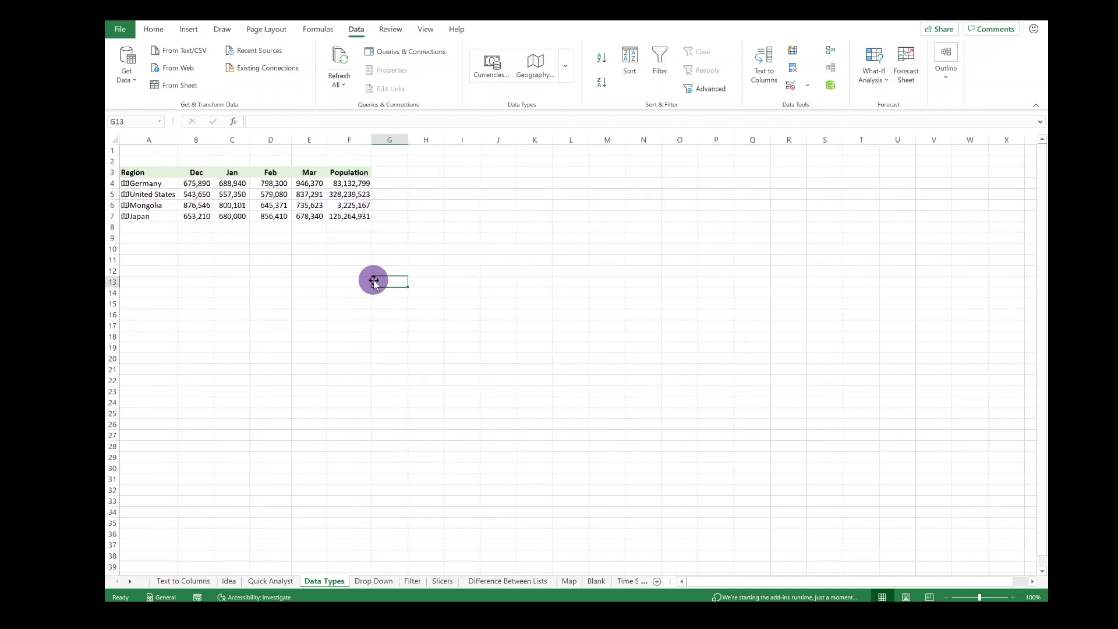
left_click(164, 183)
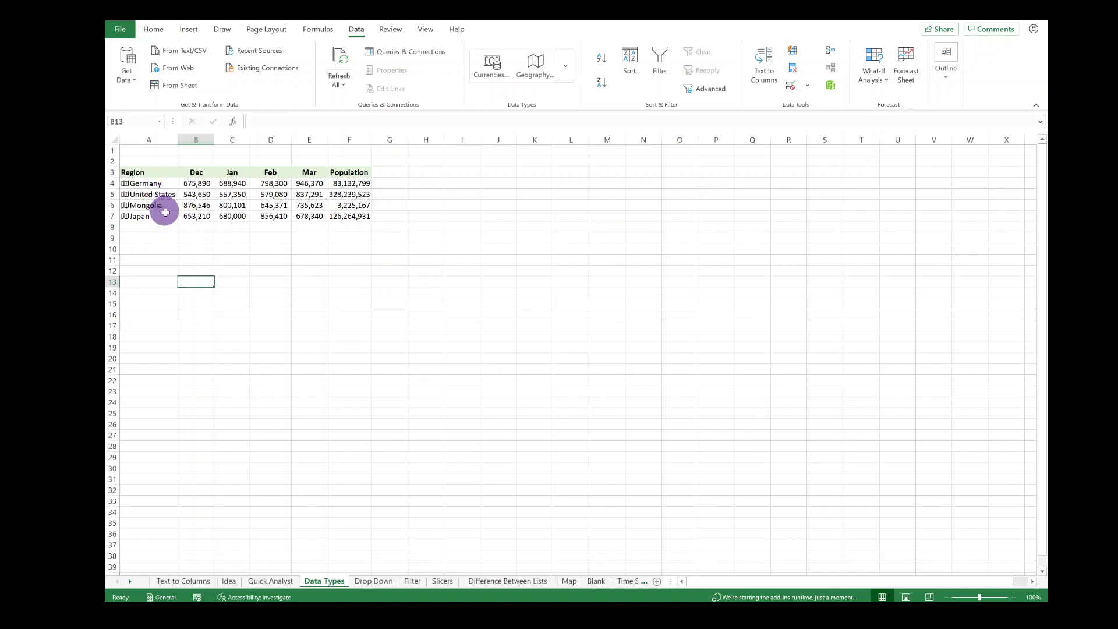
Step: Browse the geography fields available for Mongolia in cell A6
left_click(157, 208)
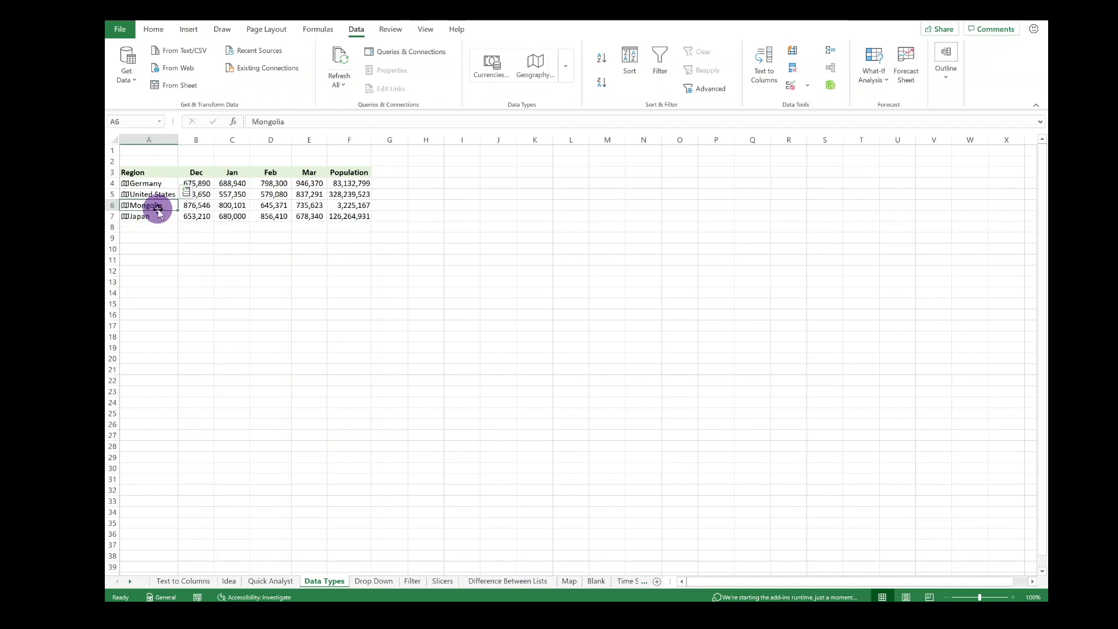
left_click(186, 193)
scroll(256, 366, "down", 2)
scroll(256, 291, "up", 3)
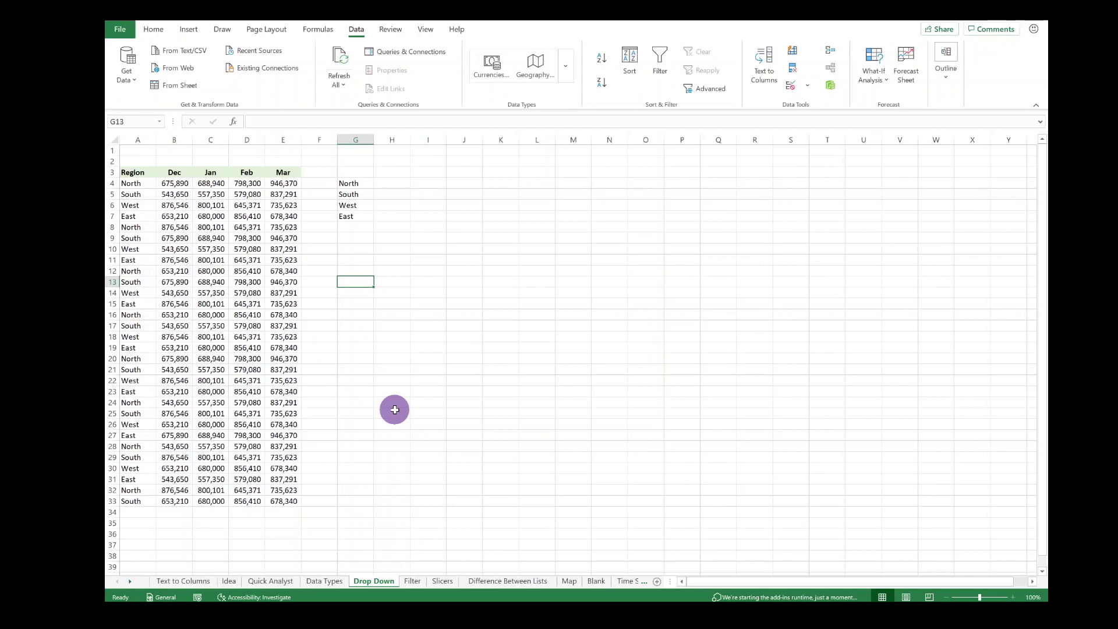
Step: Examine the region choices offered by the drop-down in cell A4 of the Drop Down sheet
left_click(151, 182)
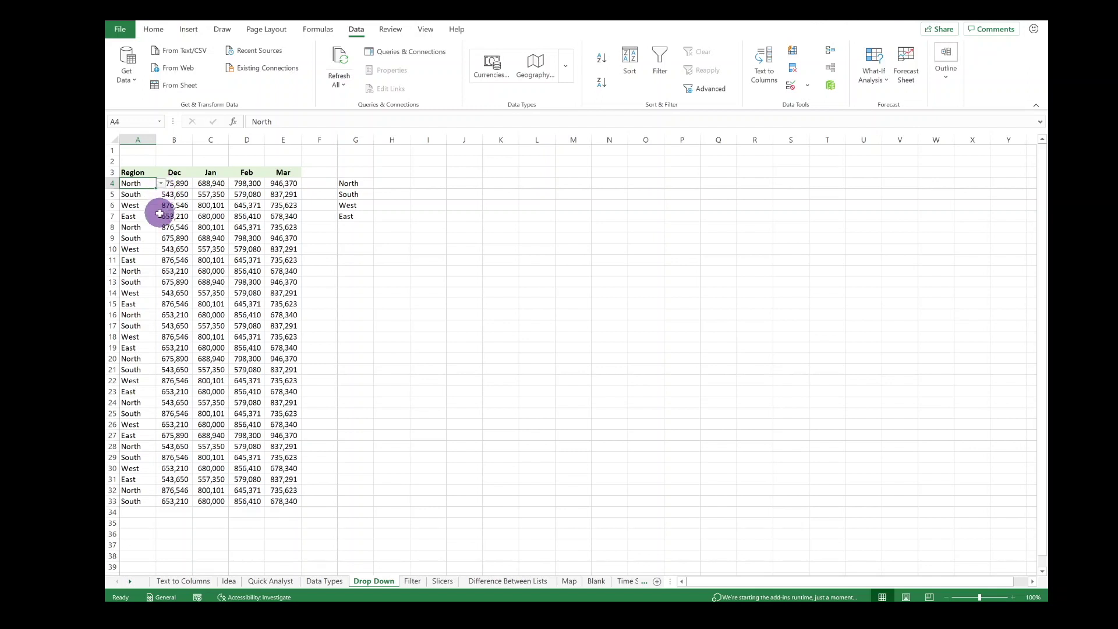
left_click(160, 183)
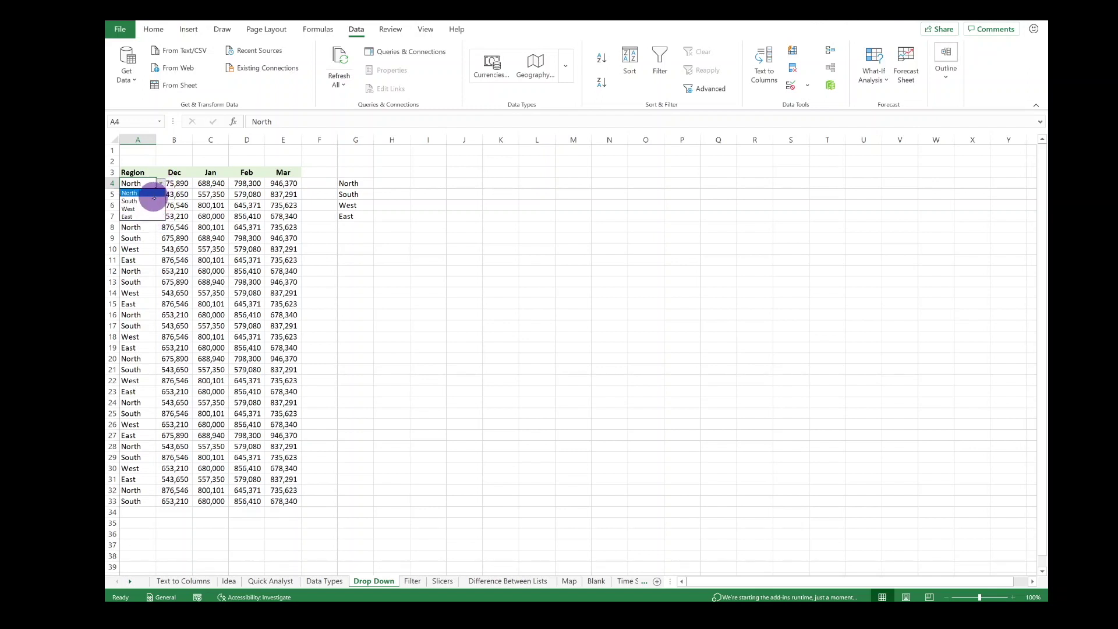
key("Escape")
Step: Apply data validation to the regions in A4:A33, allowing a List with the source =$G$4:$G$7
left_click_drag(141, 184, 144, 501)
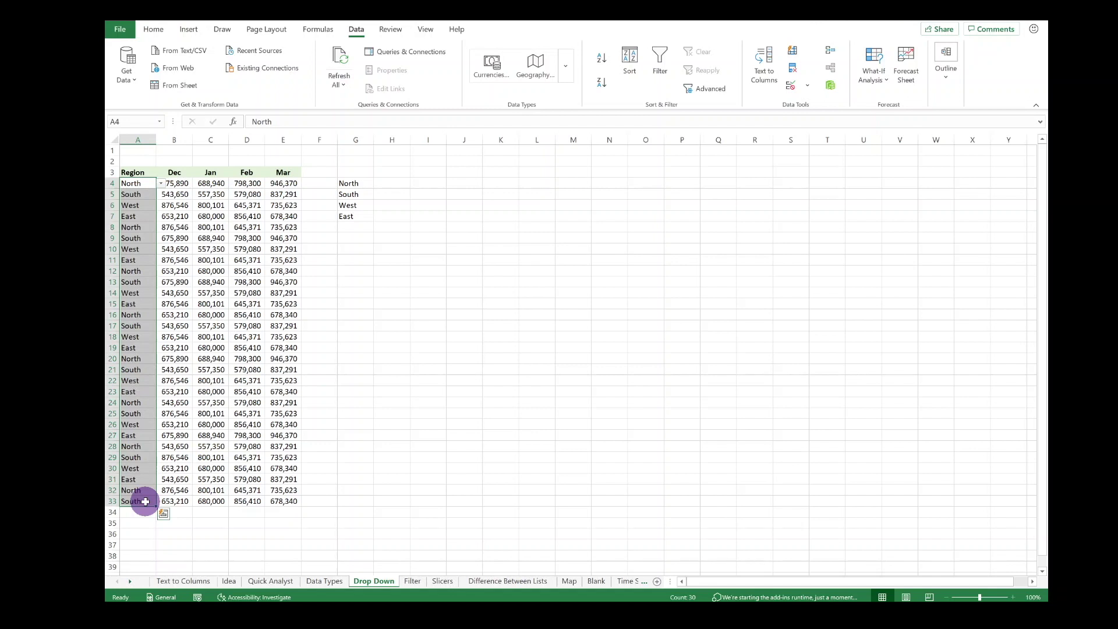
left_click(807, 85)
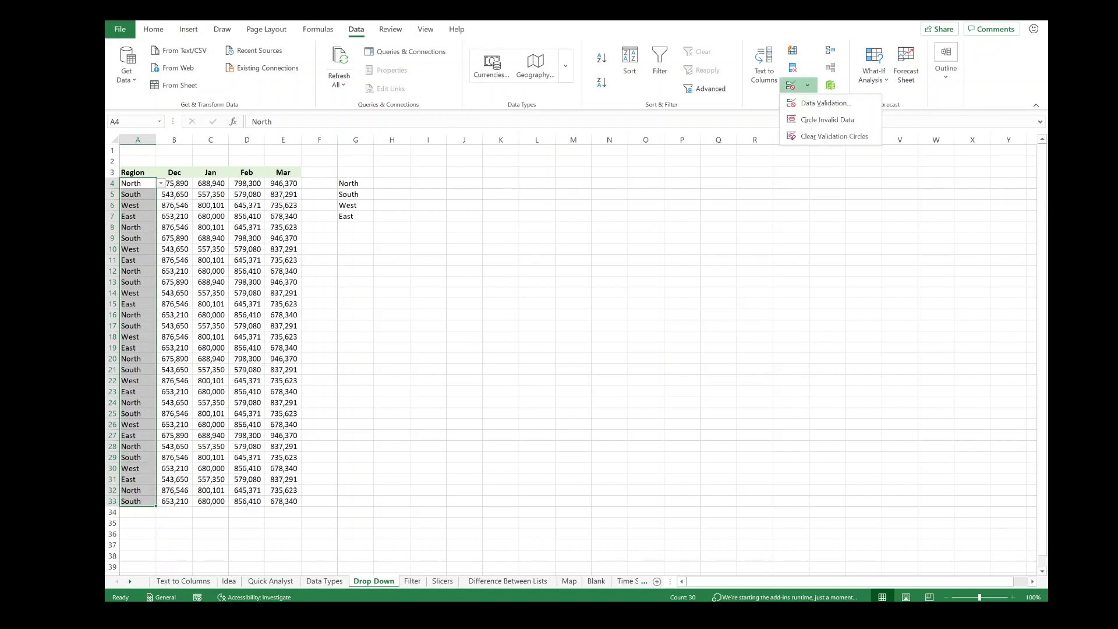
left_click(826, 103)
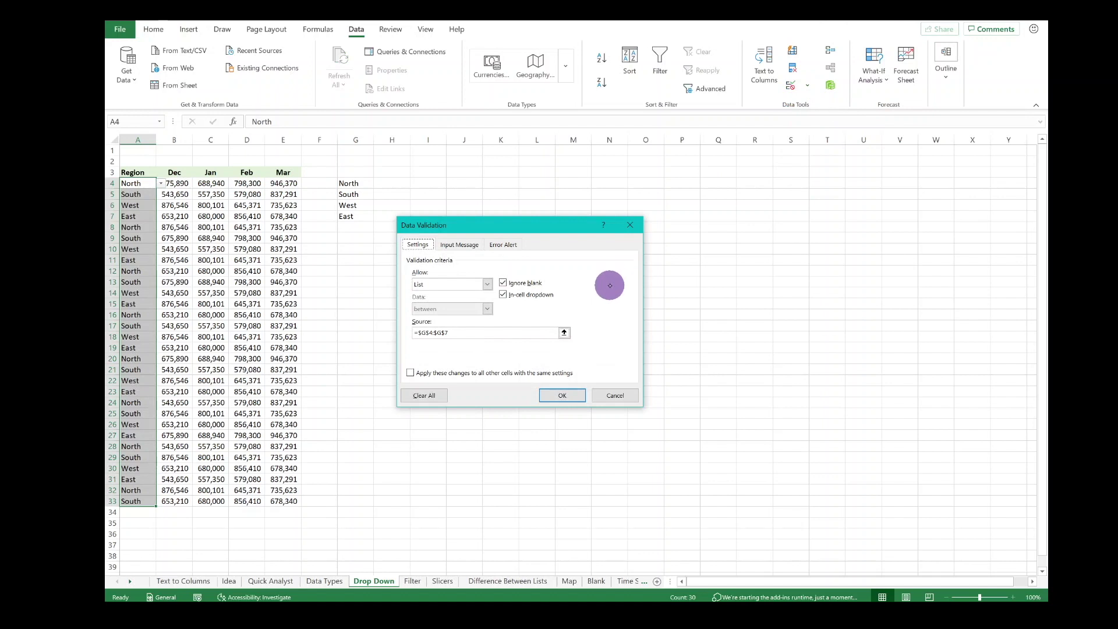
left_click(487, 284)
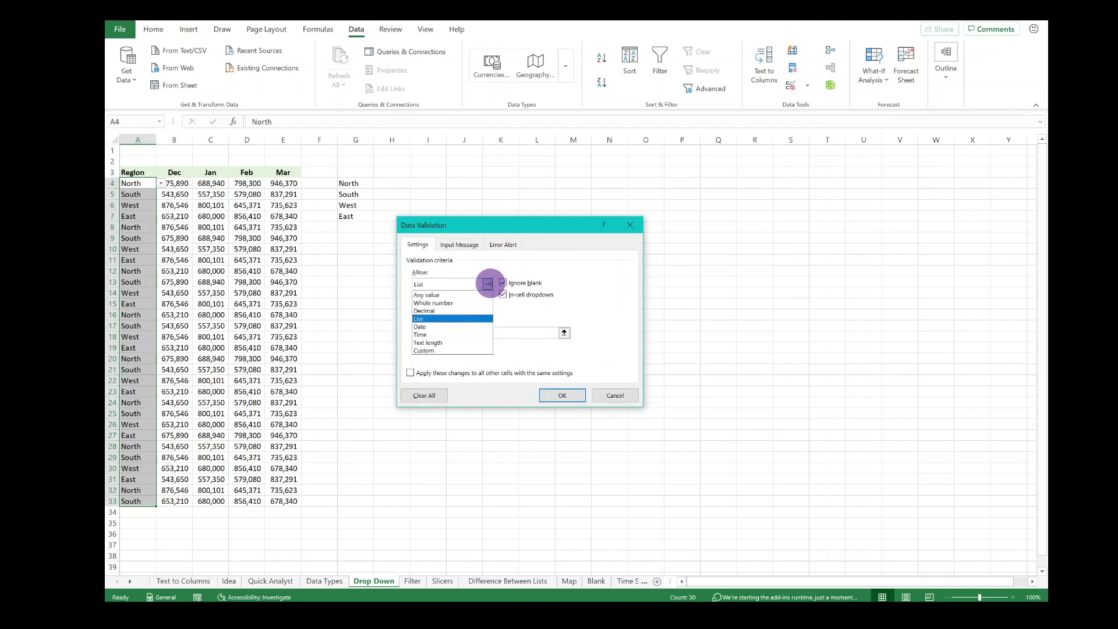
left_click(460, 319)
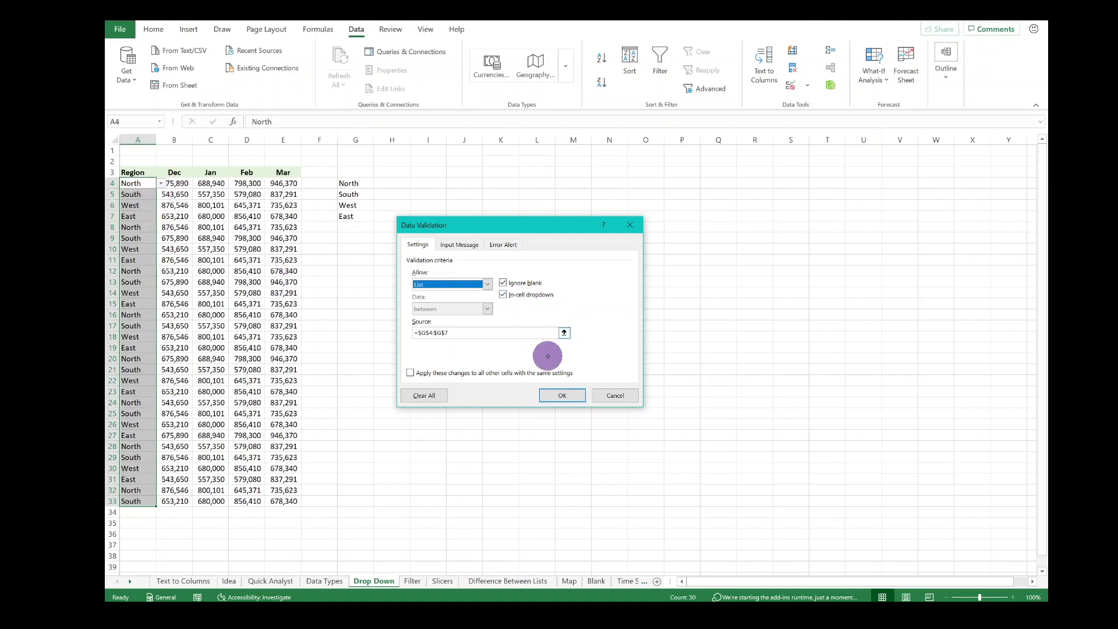
left_click(451, 332)
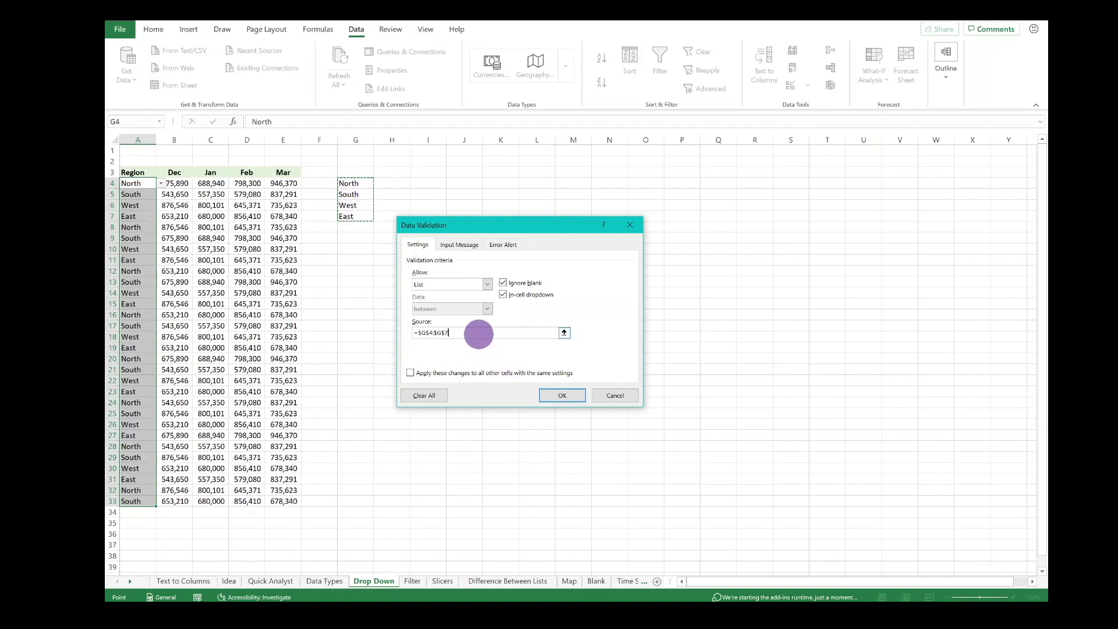
left_click(562, 399)
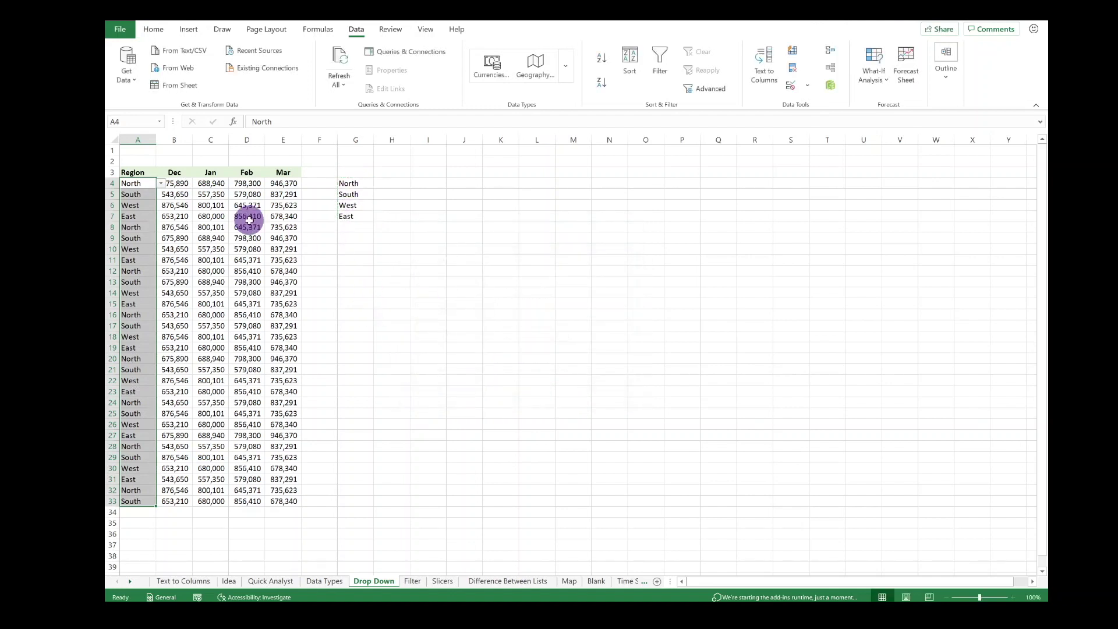
Step: Try the region drop-down in cell A5 by choosing West and switching the cell back to South
left_click(146, 194)
left_click(161, 194)
left_click(151, 221)
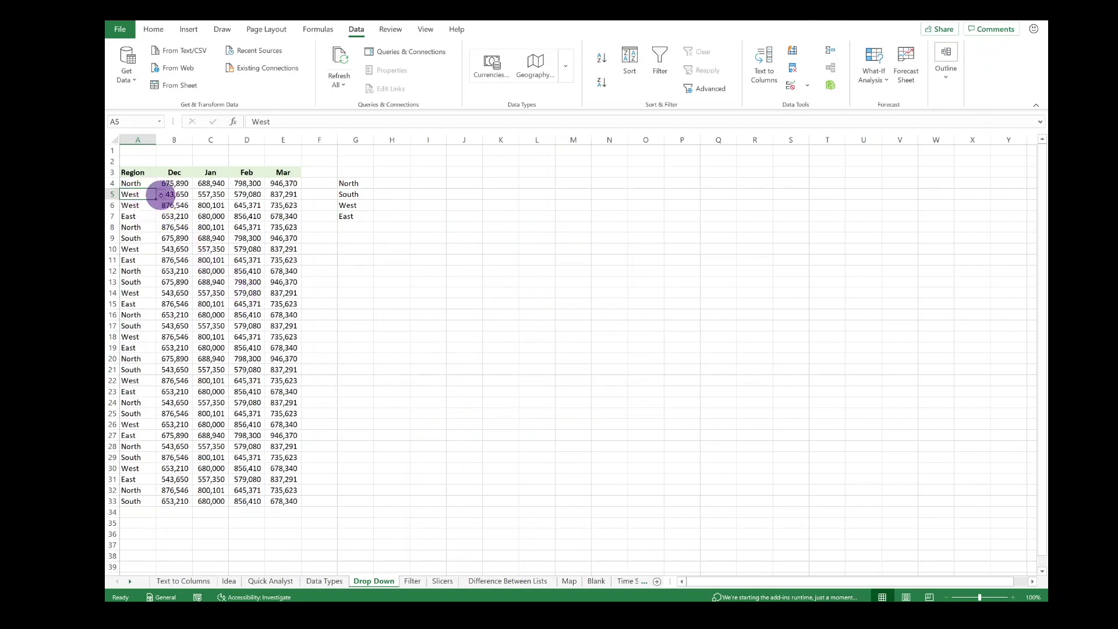
left_click(161, 194)
left_click(146, 212)
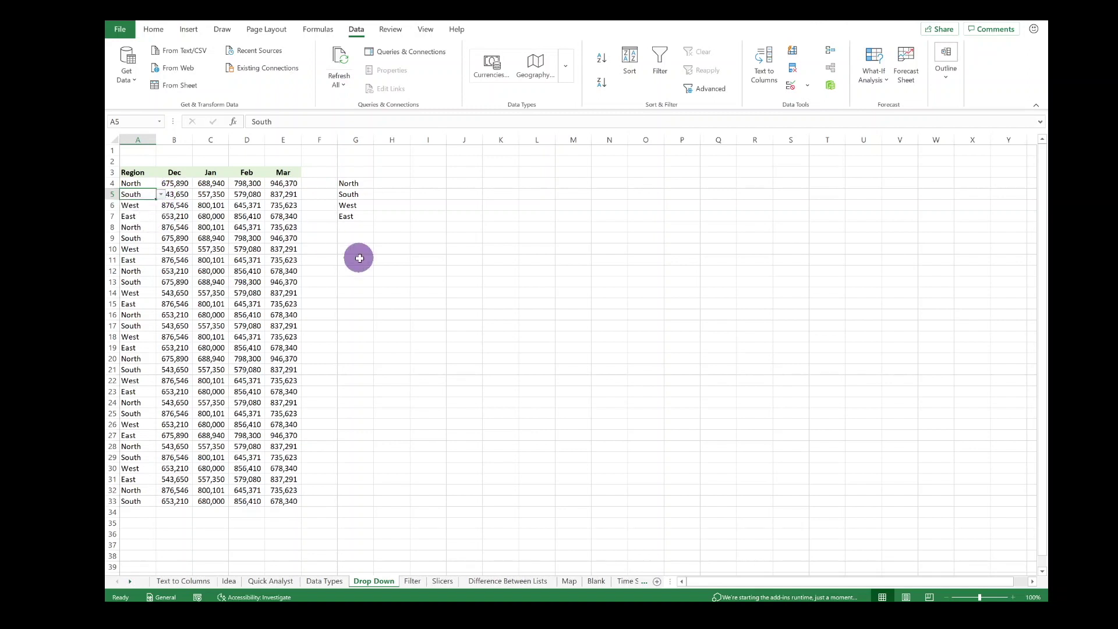
Step: Hide the source list in G4:G7 with a white font color and check that its cells still hold their text
left_click(356, 259)
left_click_drag(353, 182, 357, 220)
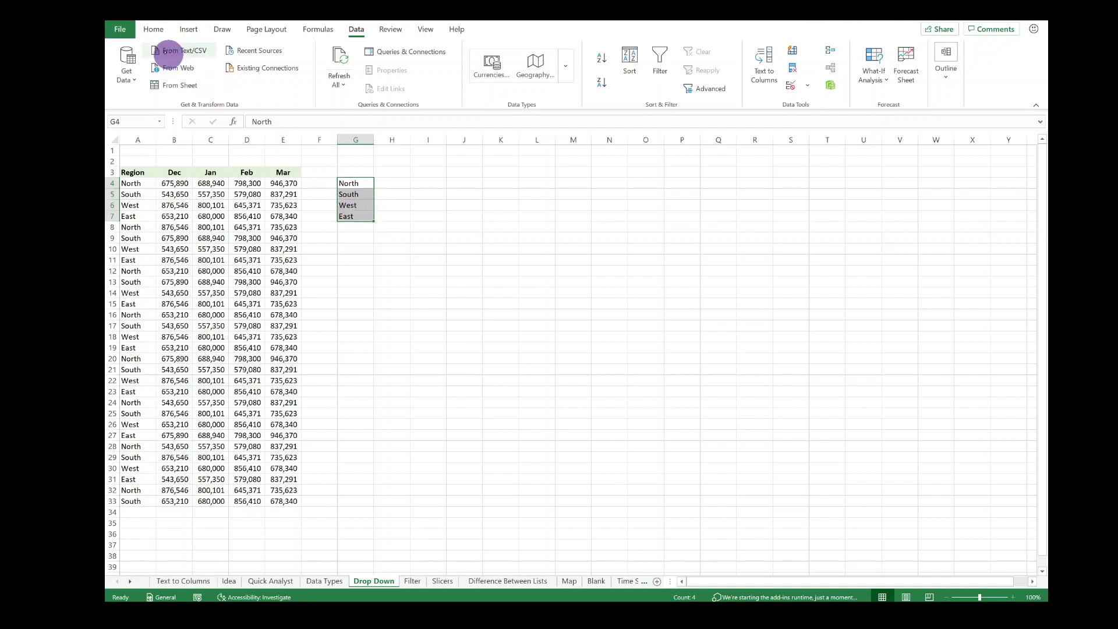
left_click(153, 30)
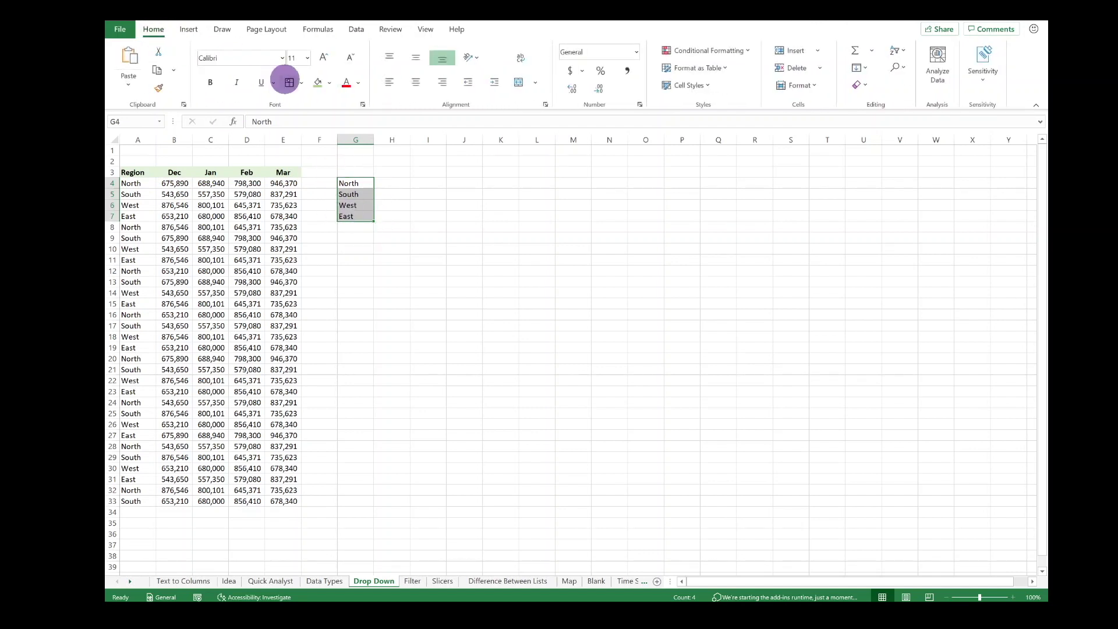
left_click(358, 83)
left_click(377, 236)
left_click(369, 282)
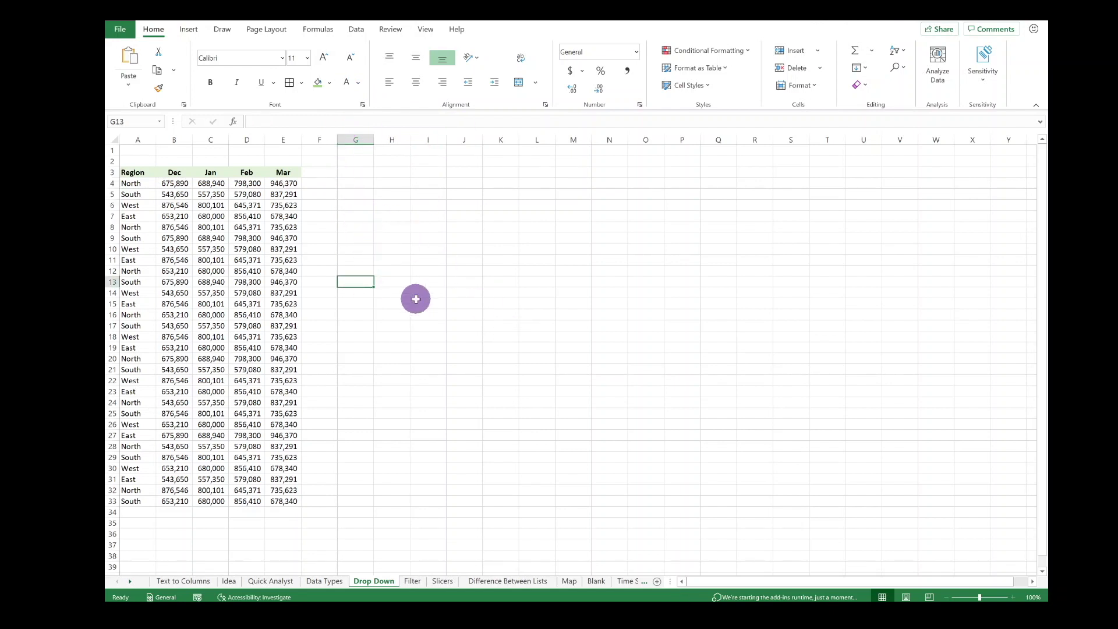
left_click(356, 206)
left_click(355, 215)
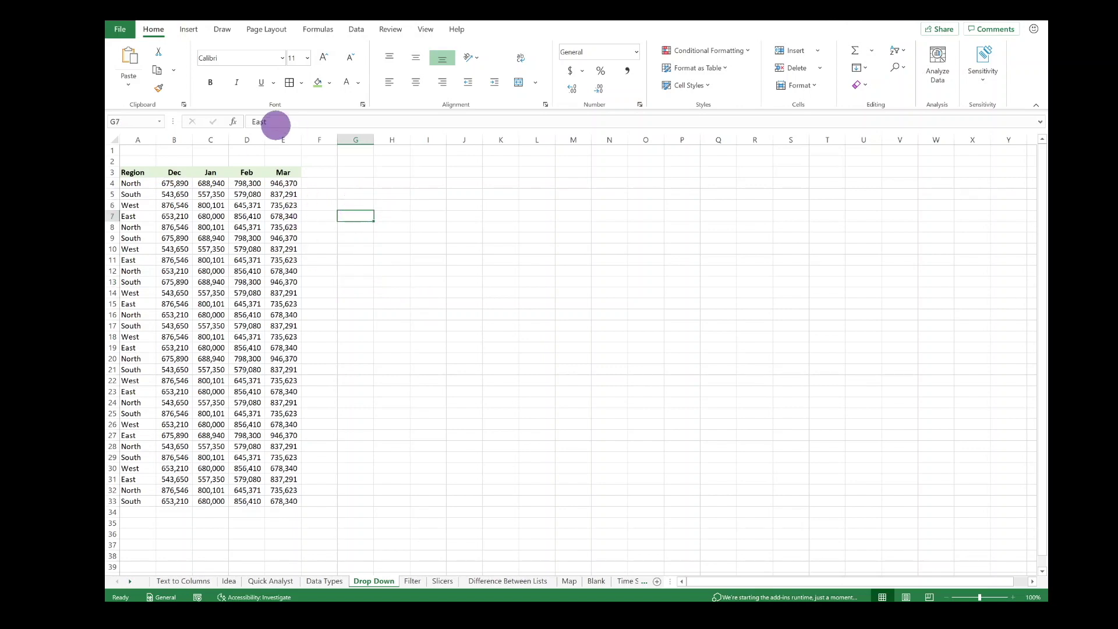
Step: Switch to the Filter sheet, turn on header filters for the source table and inspect the existing formula in H4
key("ctrl+Page_Down")
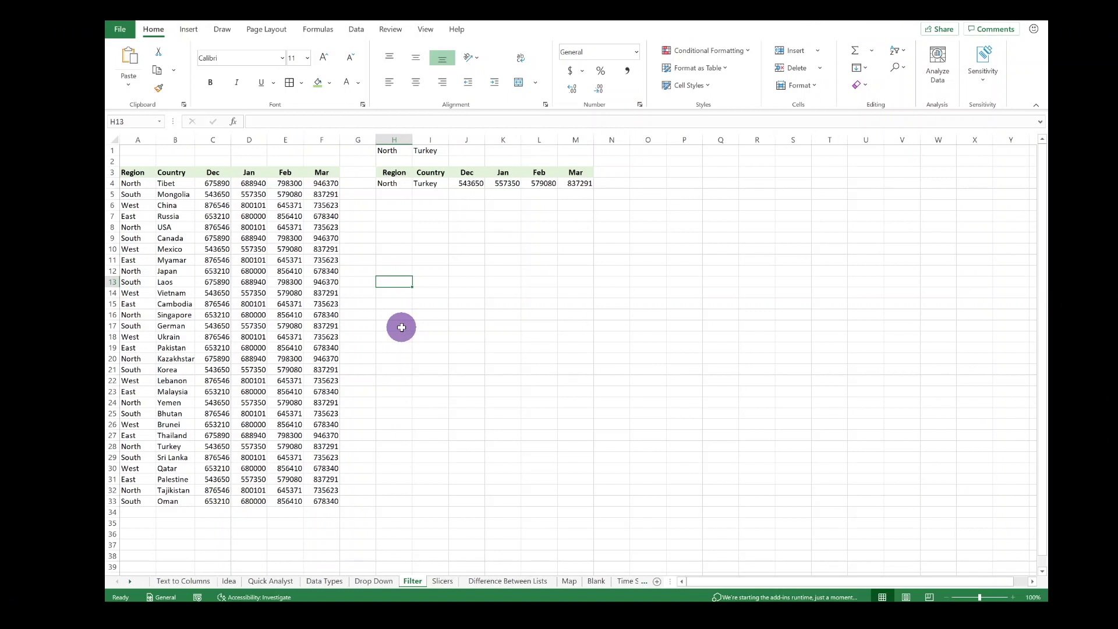
key("alt+a")
key("t")
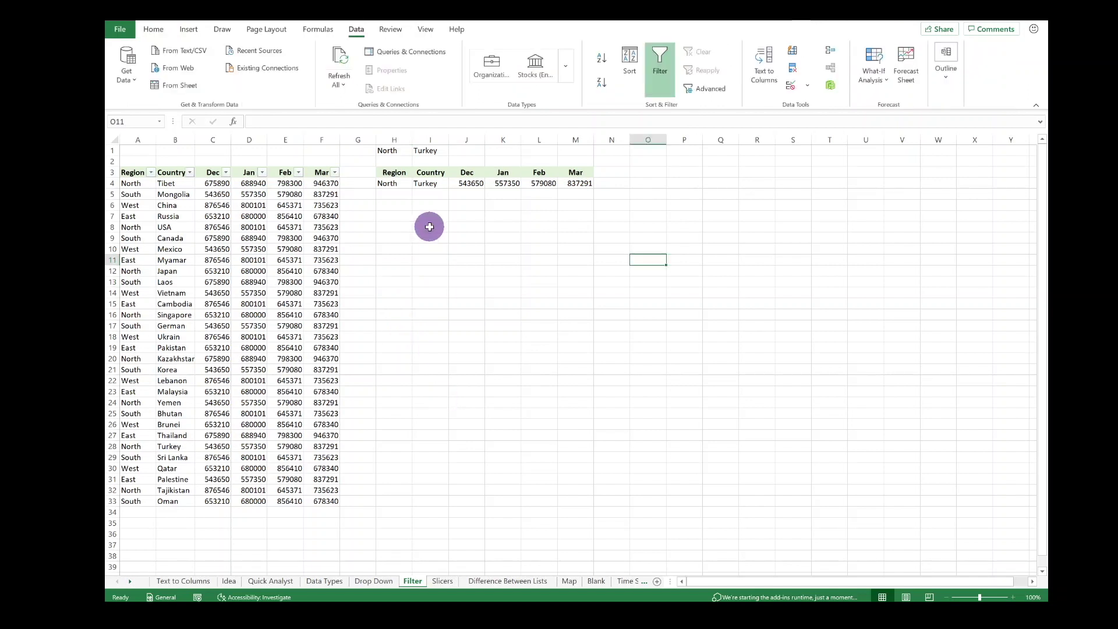
left_click(429, 226)
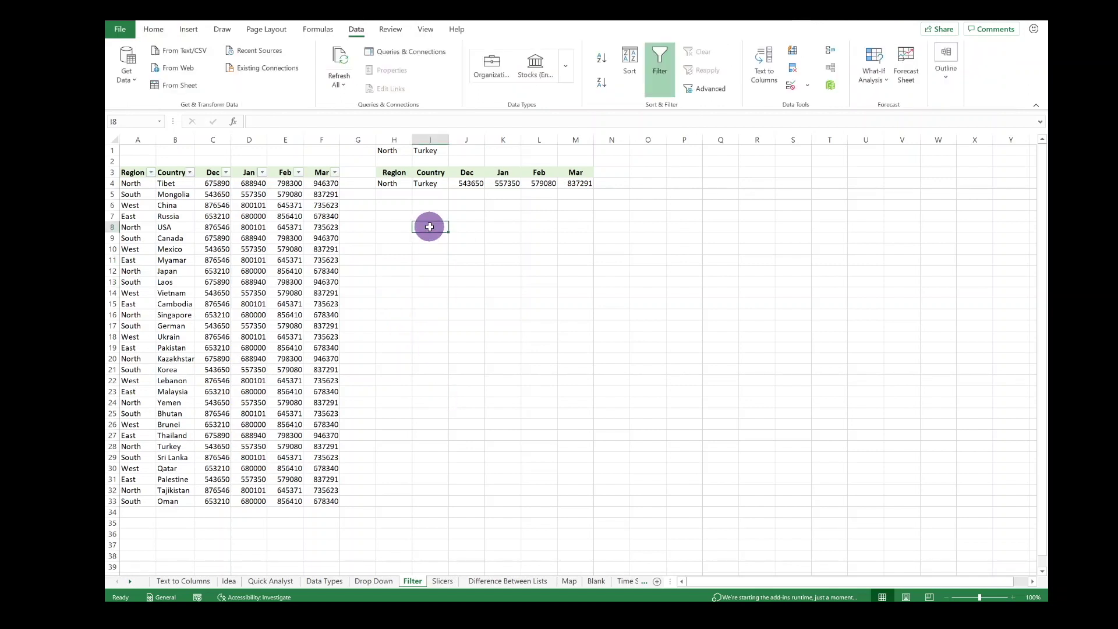
left_click(397, 184)
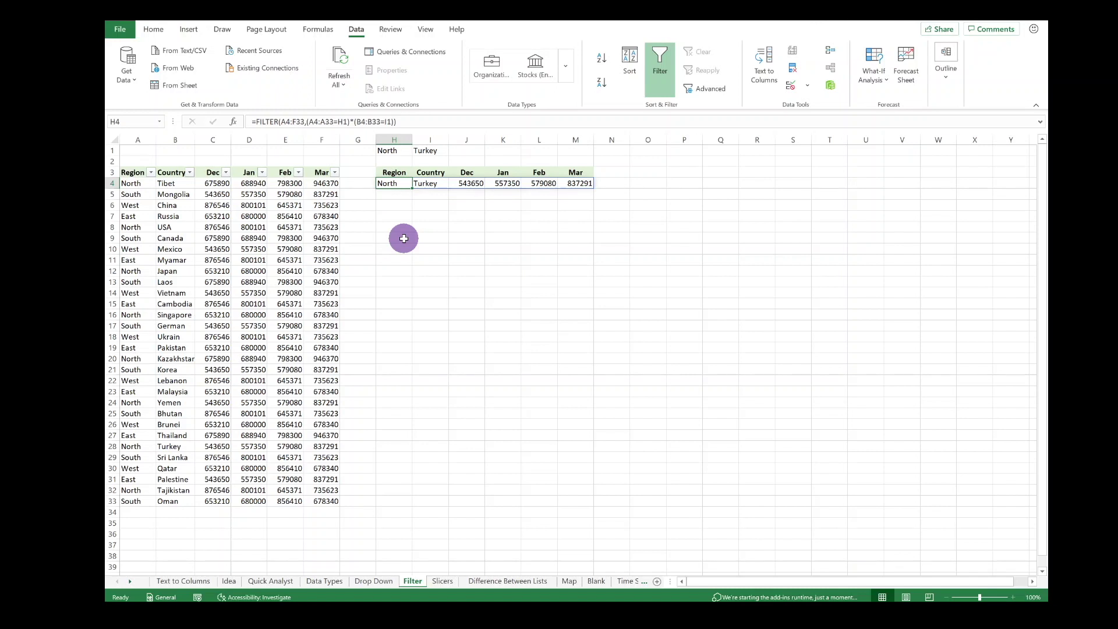
Step: Enter =FILTER(A4:F33,A4:A33=H1) in cell H5 to extract the rows matching the region in H1
left_click(393, 193)
type("=")
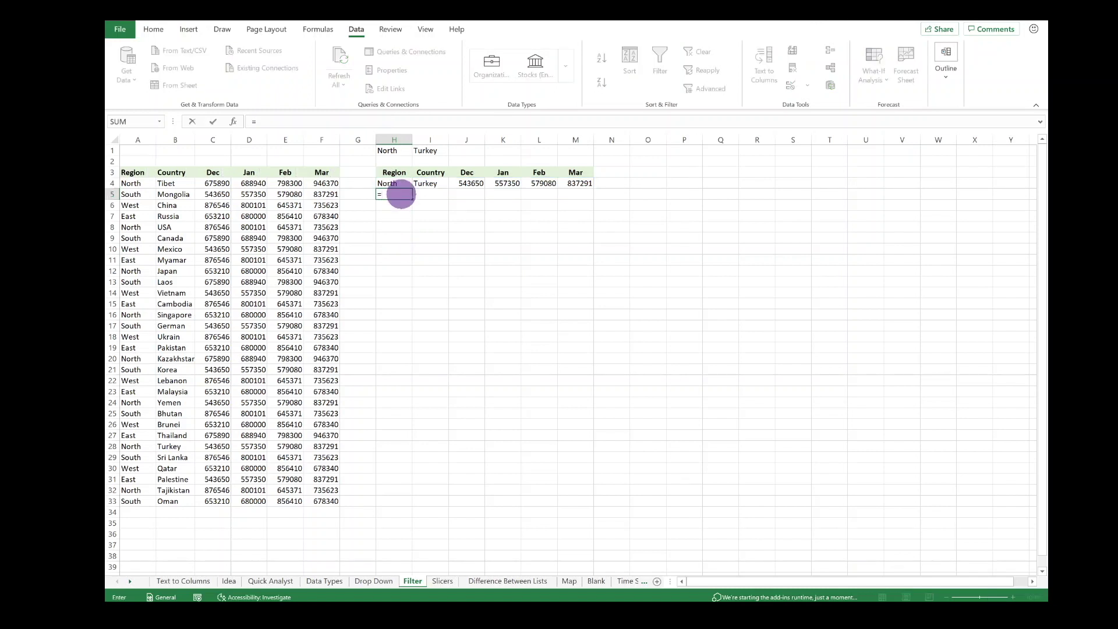
type("fil")
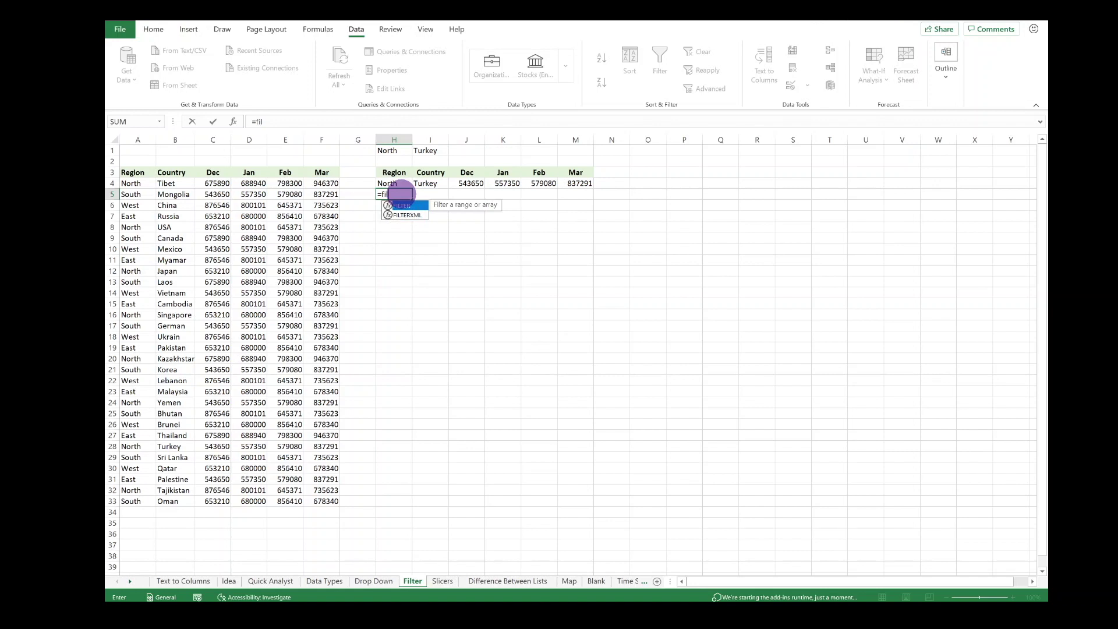
type("ter(")
left_click_drag(131, 183, 323, 499)
type(",")
left_click_drag(137, 183, 142, 501)
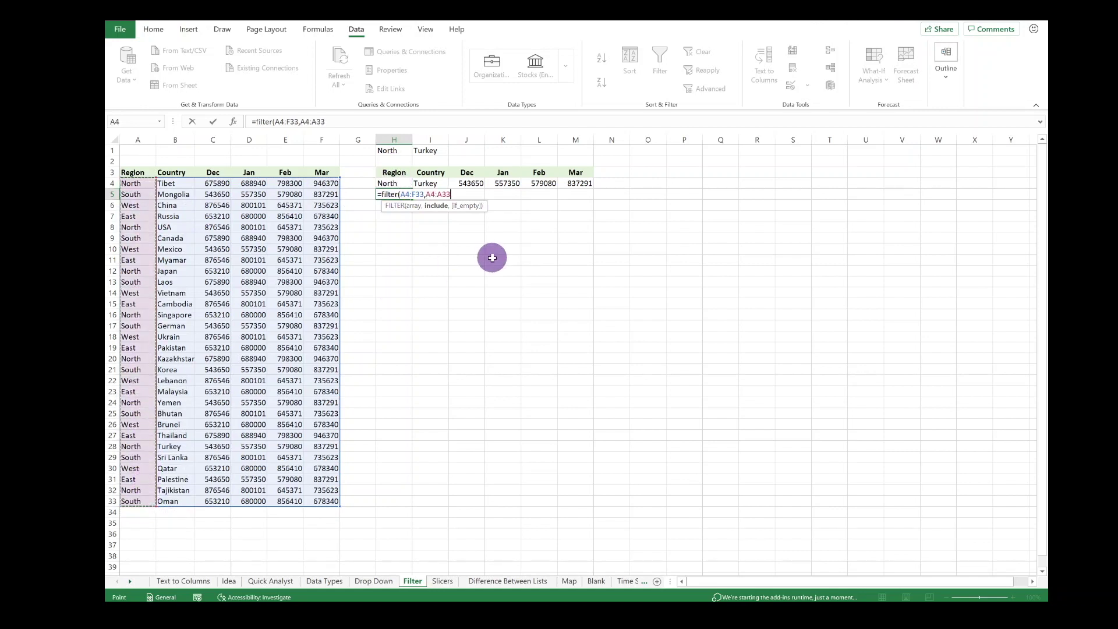
key("F2")
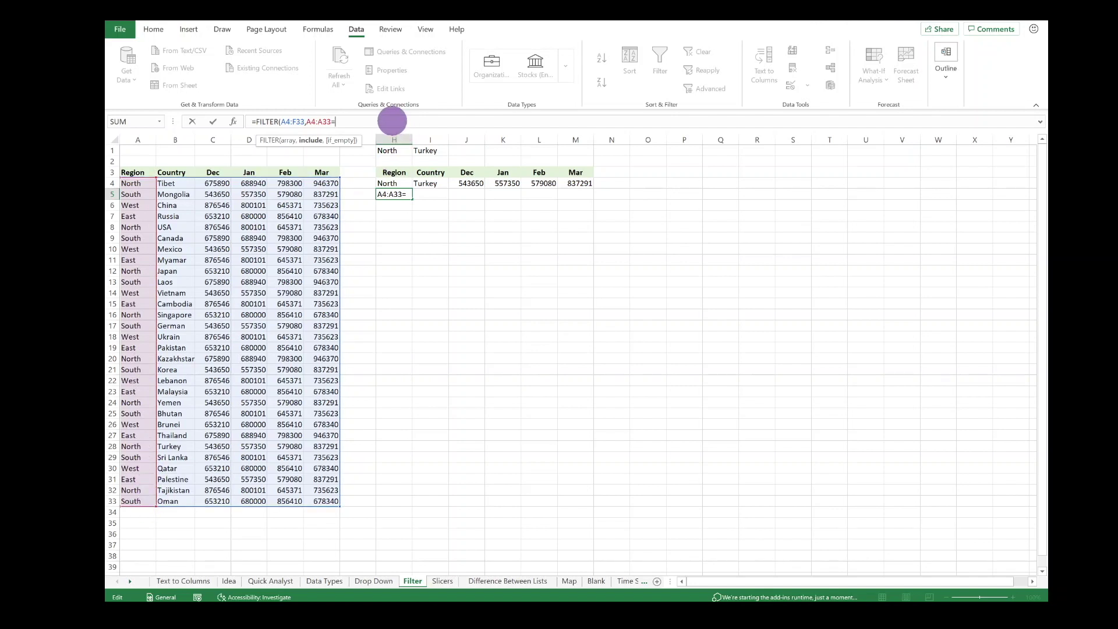
left_click(398, 150)
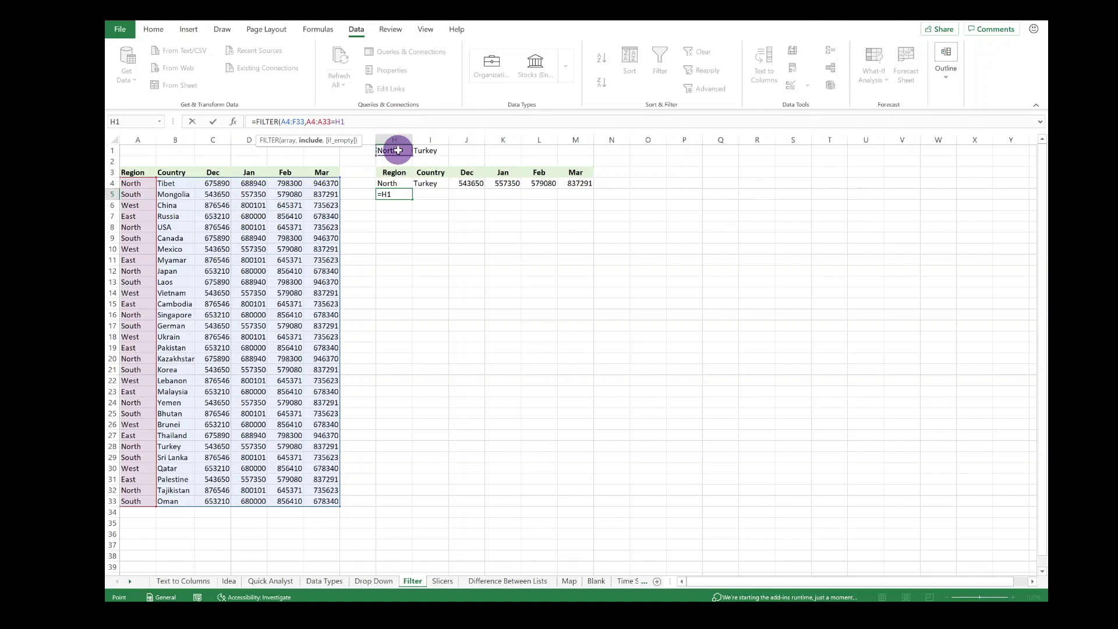
key("Return")
key("Up")
key("Right")
key("Right")
key("Right")
key("Left")
key("Left")
key("Left")
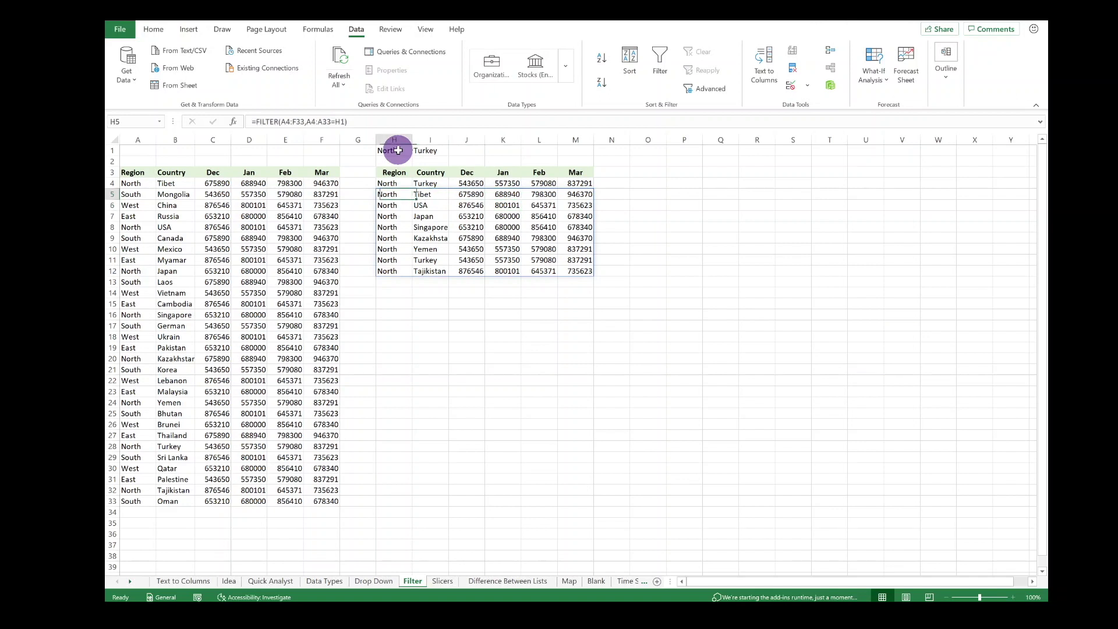
Step: Change the region criterion in cell H1 to south
key("Up")
key("Up")
key("Up")
key("Up")
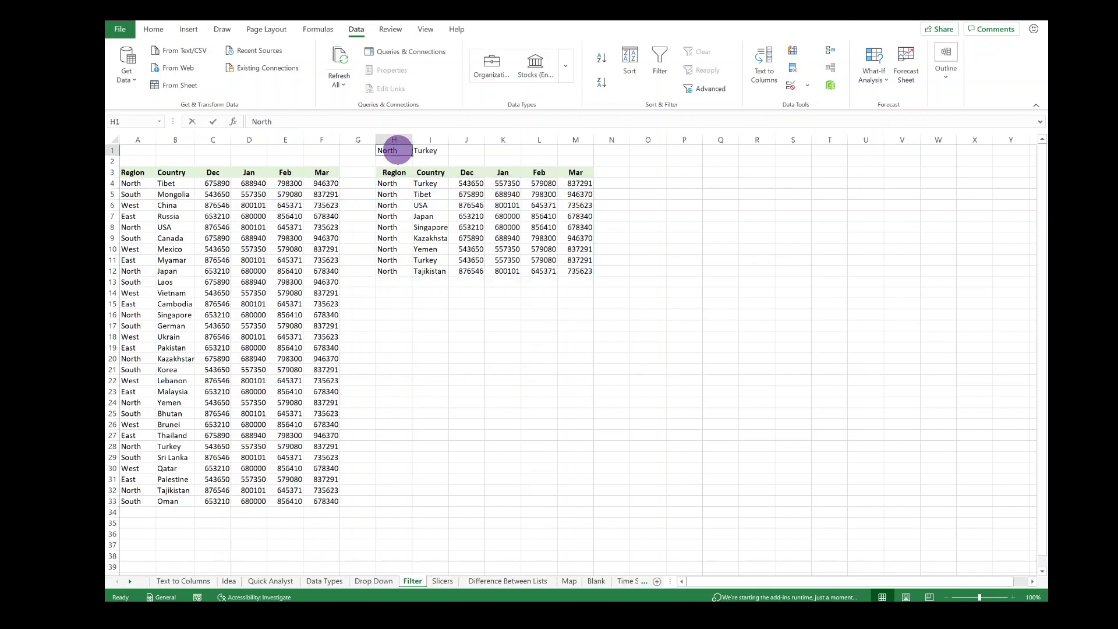
type("s")
key("Return")
Step: Go down through the extracted rows in column H to review the filtered regions
key("Down")
key("Down")
key("Down")
key("Down")
key("Down")
key("Down")
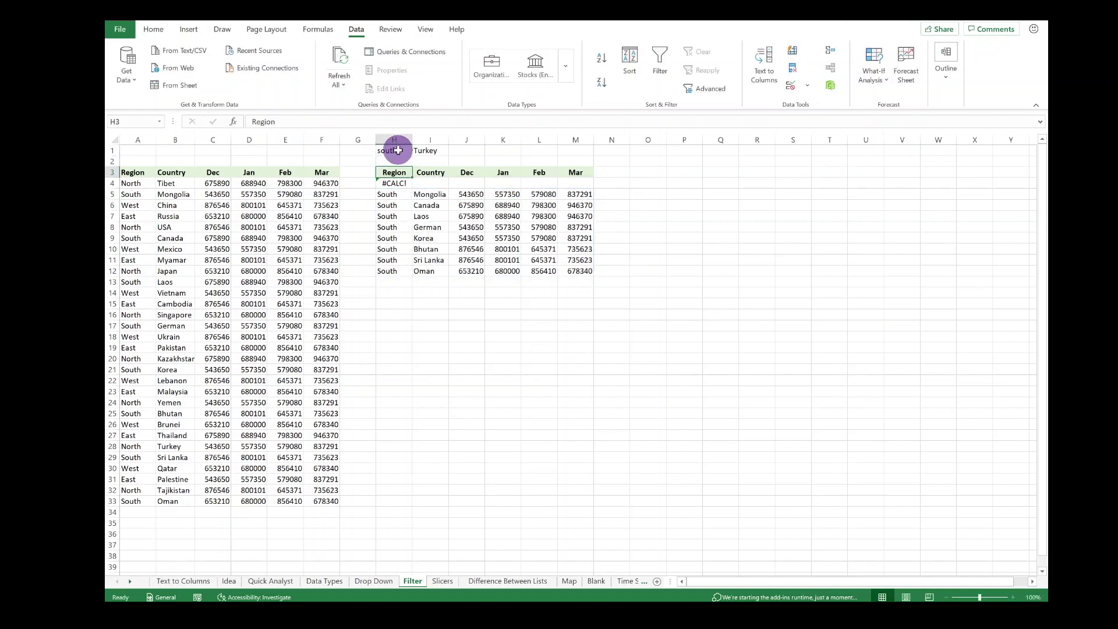
key("Down")
key("Down")
key("Down")
key("Down")
key("Down")
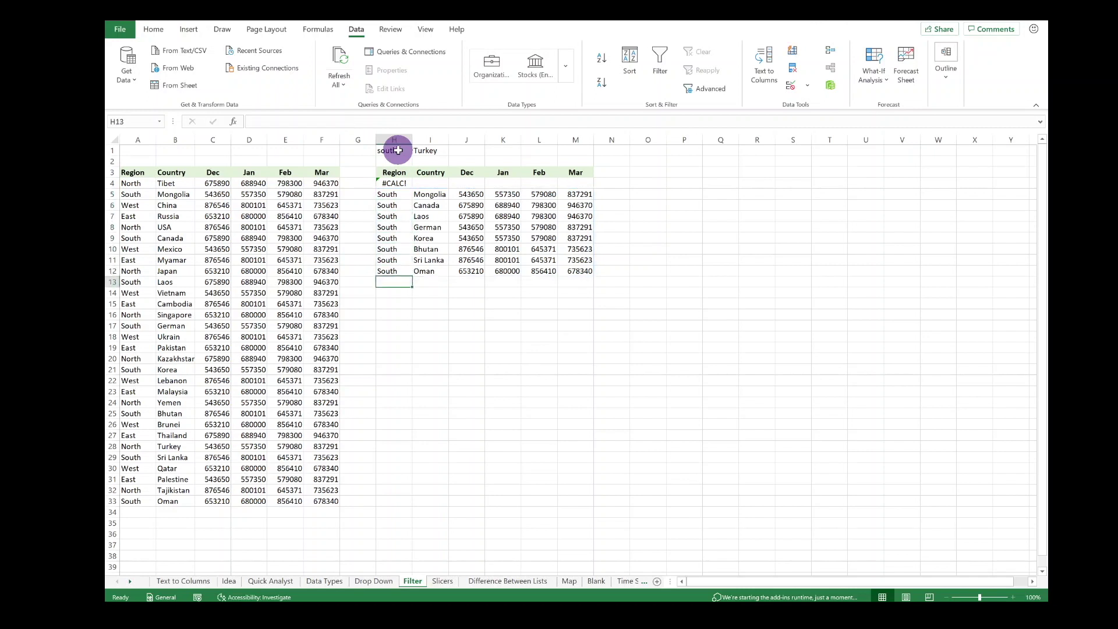
Step: Examine the two-criteria FILTER formula in H4 together with the country criterion in I1
key("Up")
key("Up")
key("Up")
key("Up")
key("Up")
key("Up")
key("Up")
key("Up")
key("Up")
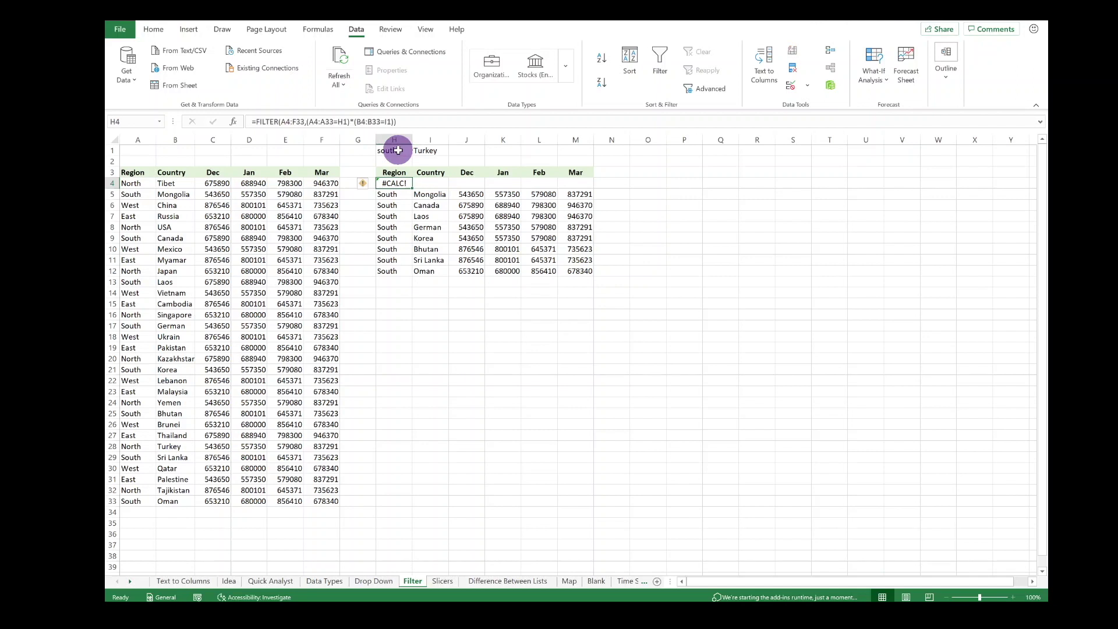
key("Right")
key("Up")
key("Up")
key("Up")
key("Down")
key("Down")
key("Down")
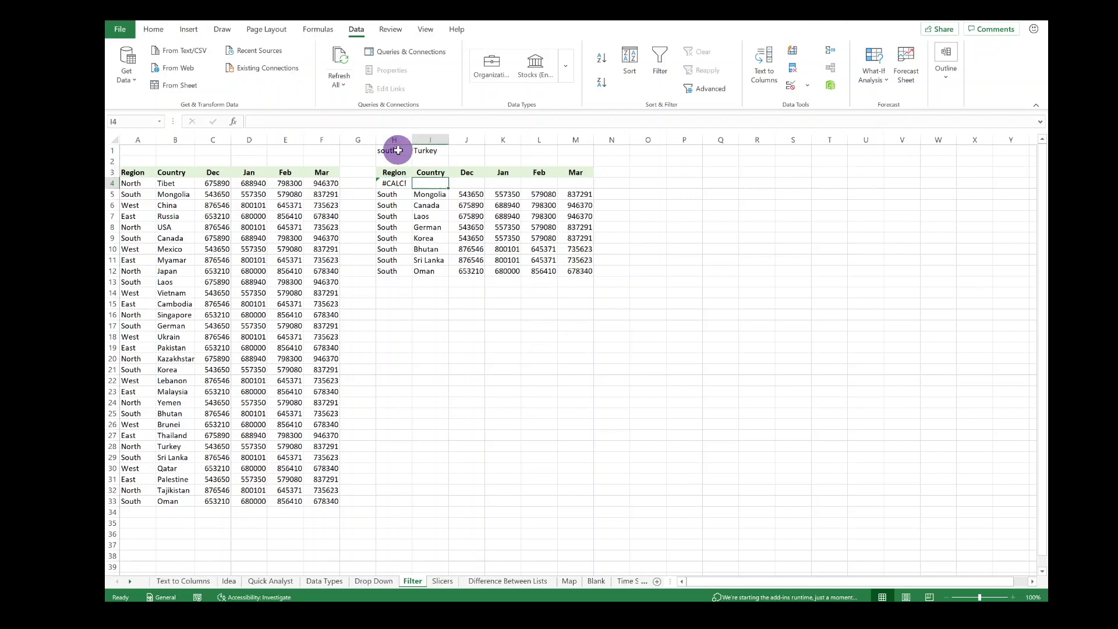
key("Left")
key("Right")
key("Left")
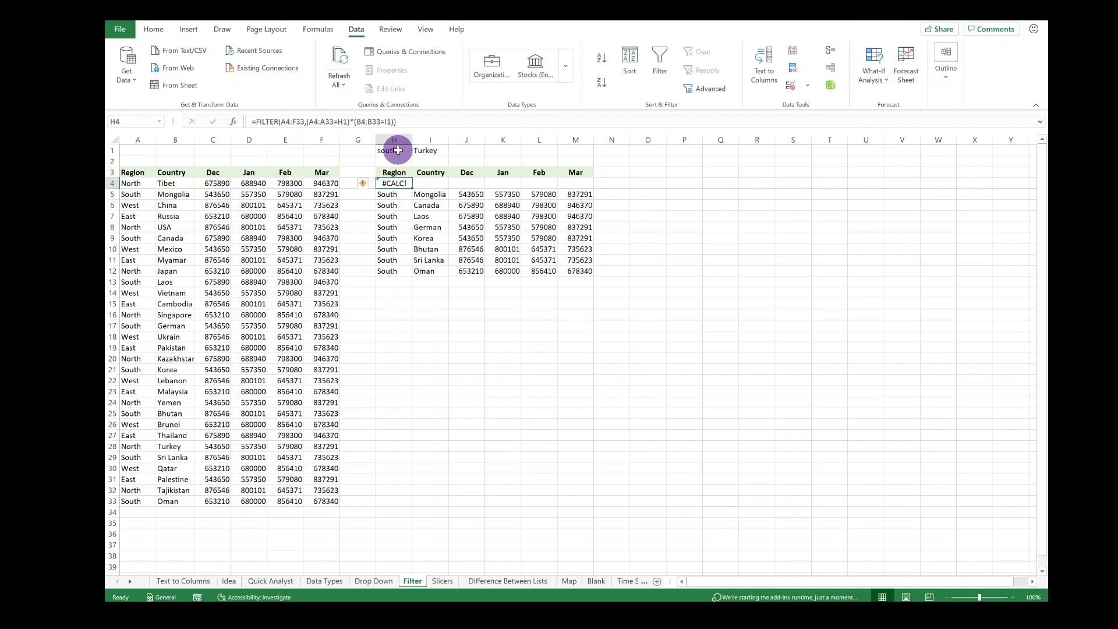
Step: Set the region criterion in cell H1 to north
key("Right")
key("Up")
key("Up")
key("Up")
key("Left")
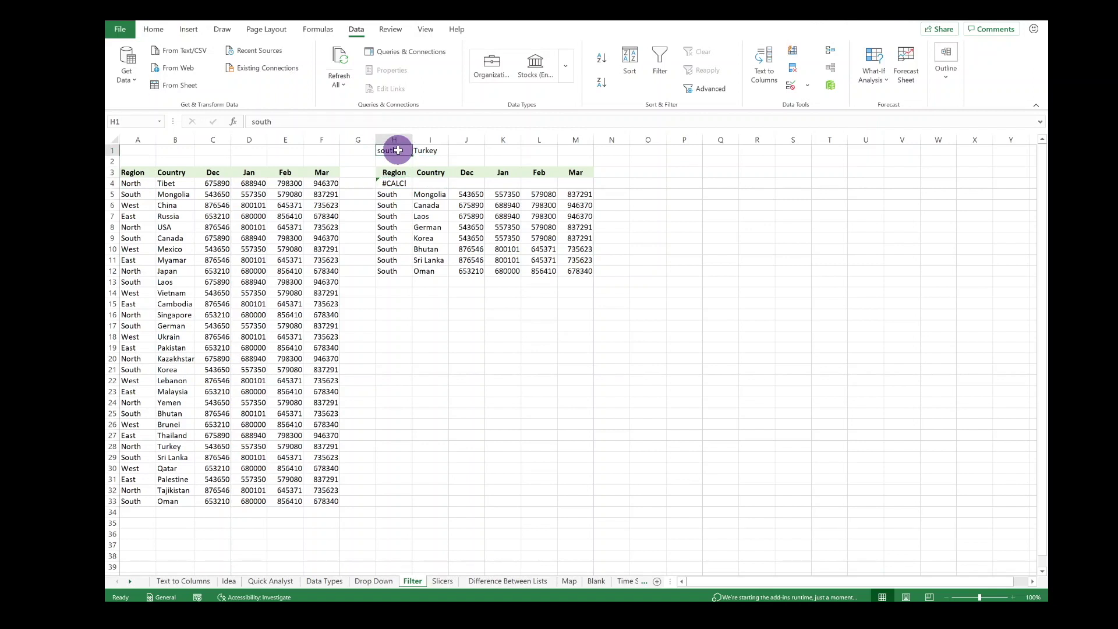
type("north")
key("Return")
Step: In H5's FILTER formula, enclose the A4:A33=H1 condition in parentheses and append a multiplication sign for a second condition
key("Down")
key("Down")
key("Right")
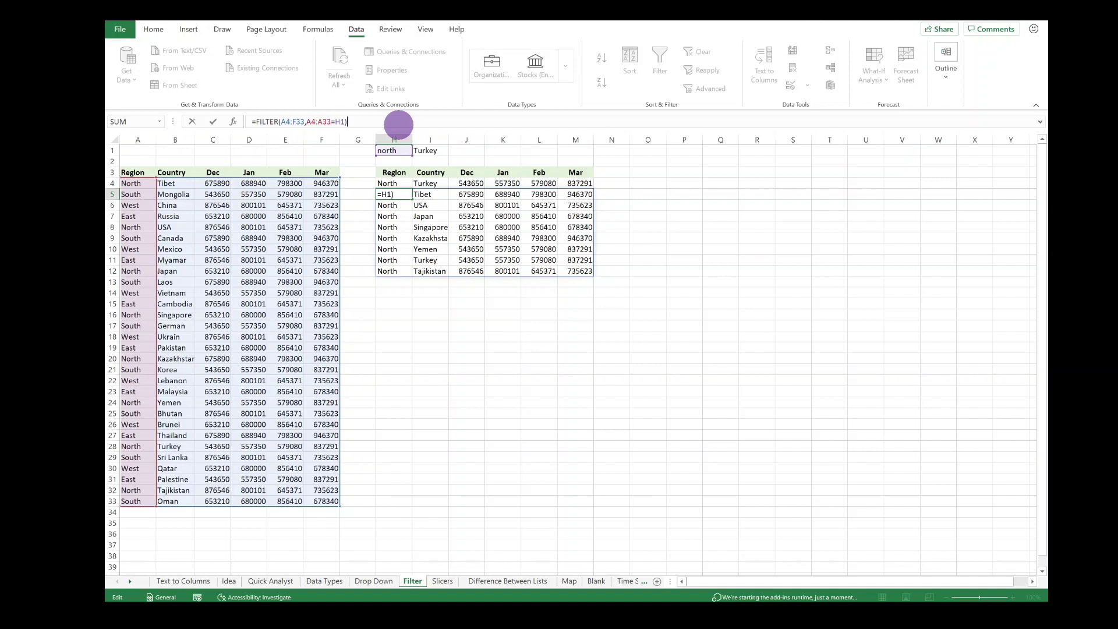
key("Left")
key("Left")
key("Left")
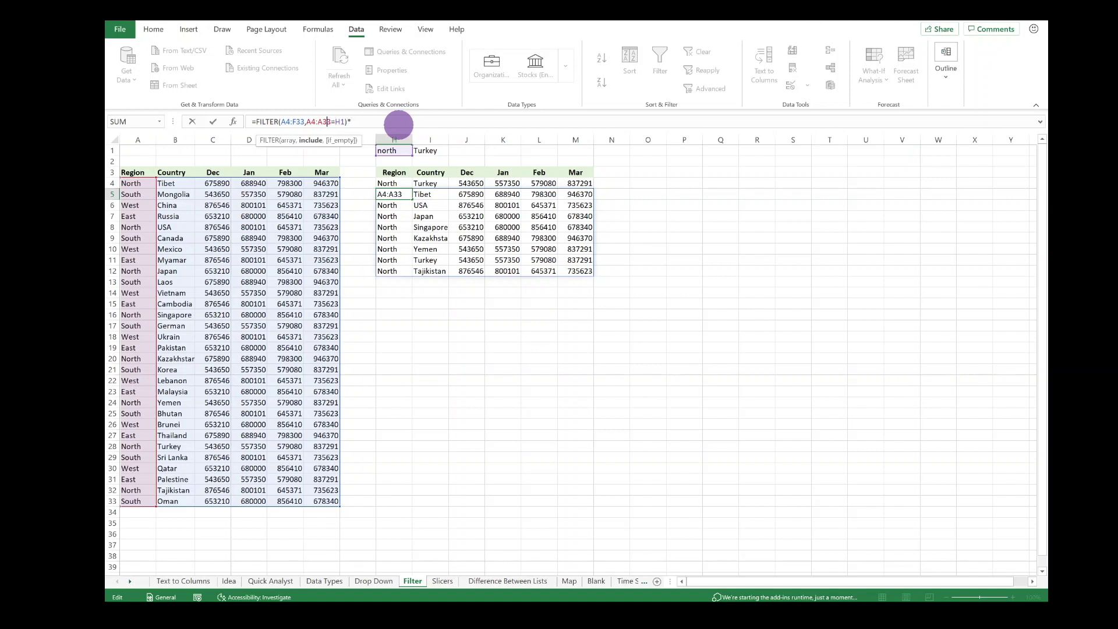
type("(")
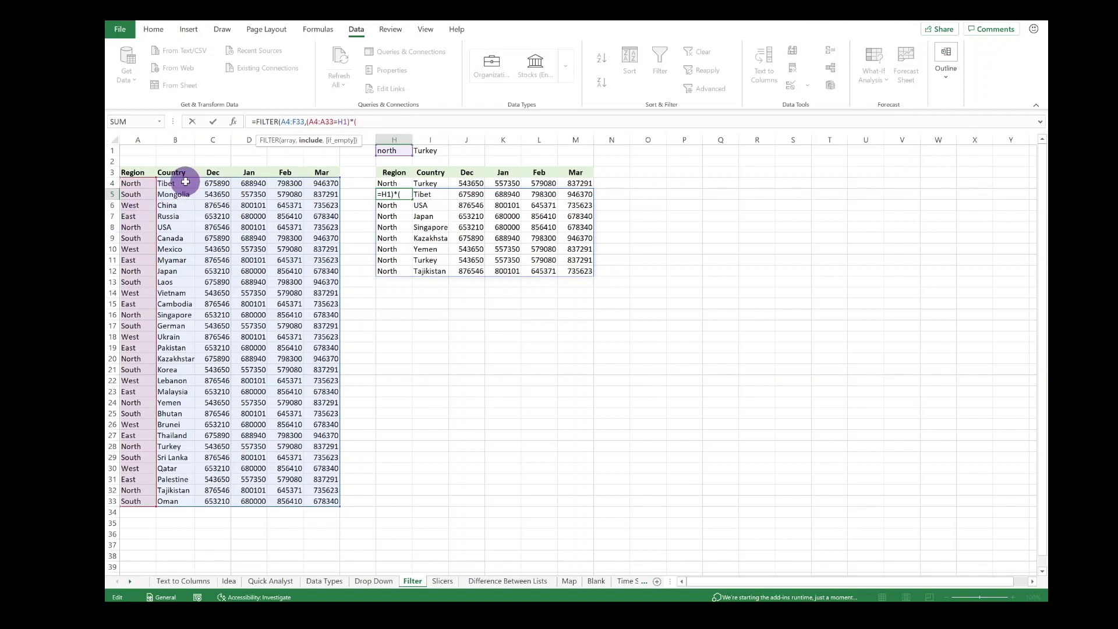
Step: Complete the H5 formula with the country condition (B4:B33=I1) and enter it
left_click_drag(185, 182, 185, 500)
type("=")
left_click(435, 152)
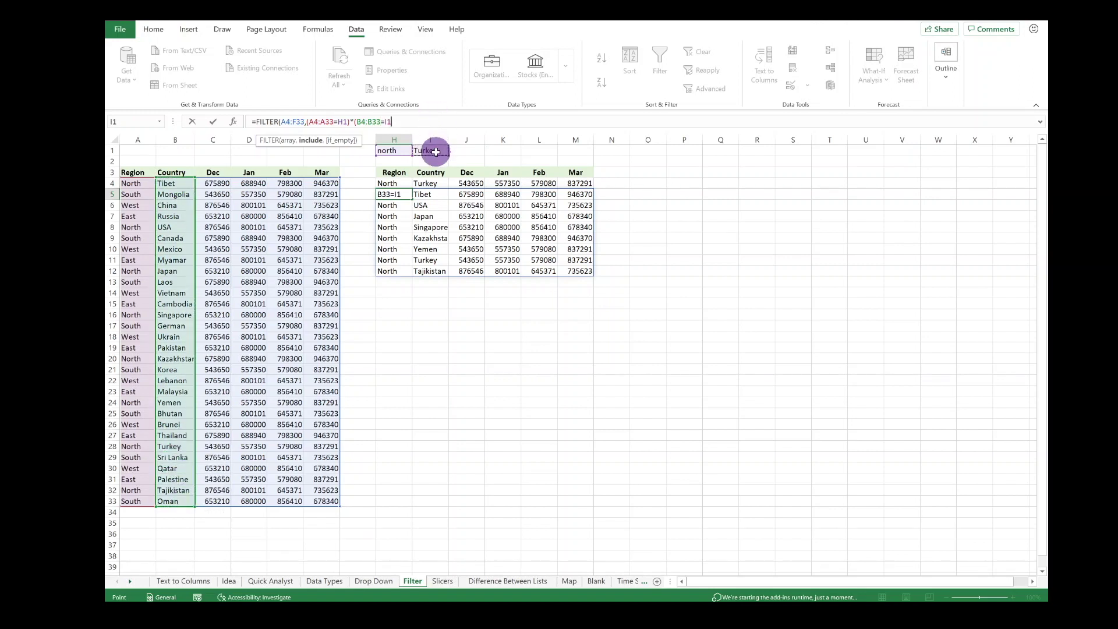
type("))")
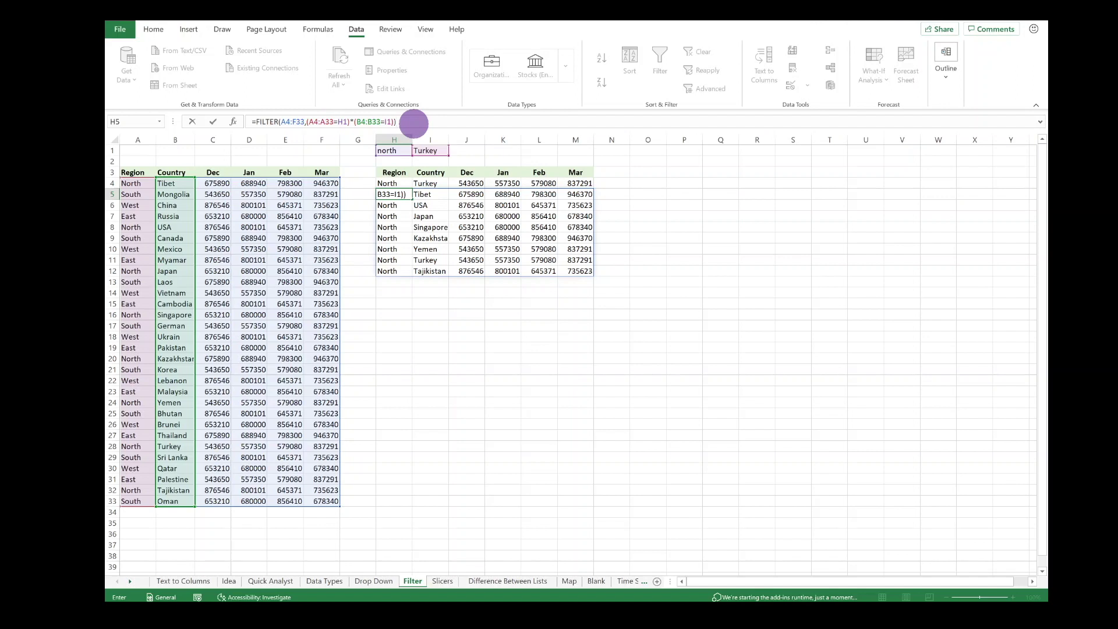
key("Tab")
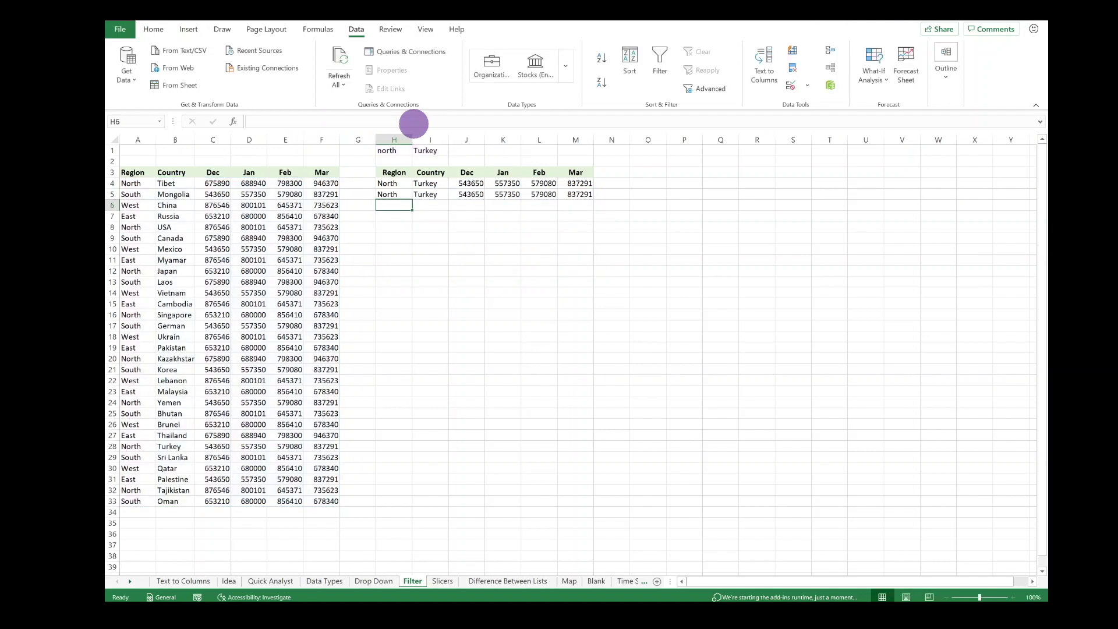
Step: Set the country criterion in cell I1 to USA and go back down to the filtered rows
key("Up")
key("Up")
key("Up")
key("Up")
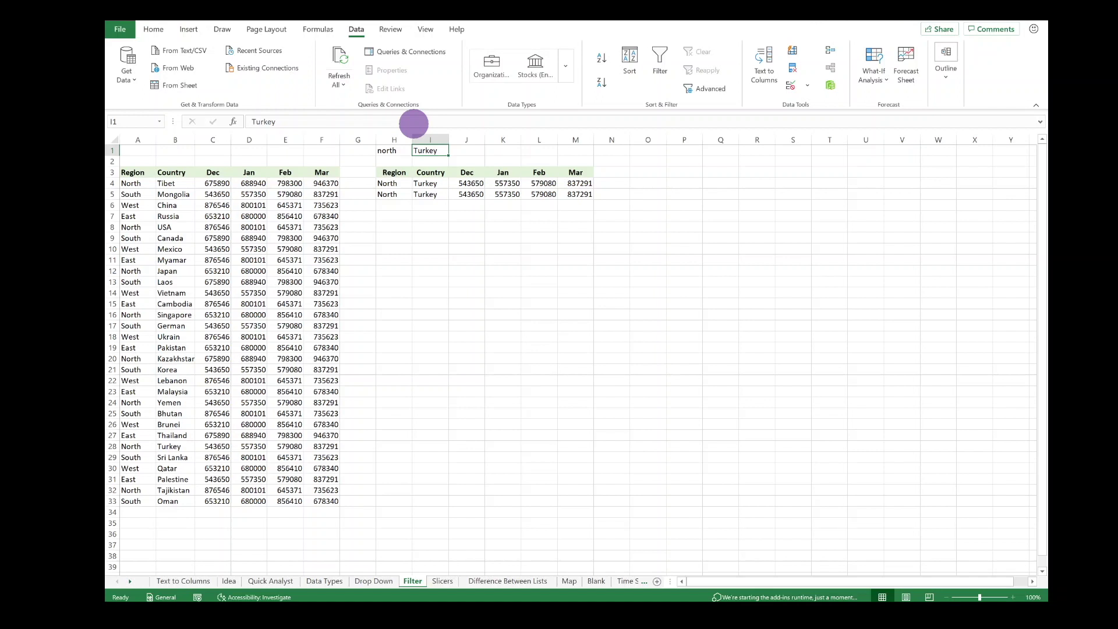
type("USA")
key("Return")
key("Down")
key("Down")
key("Down")
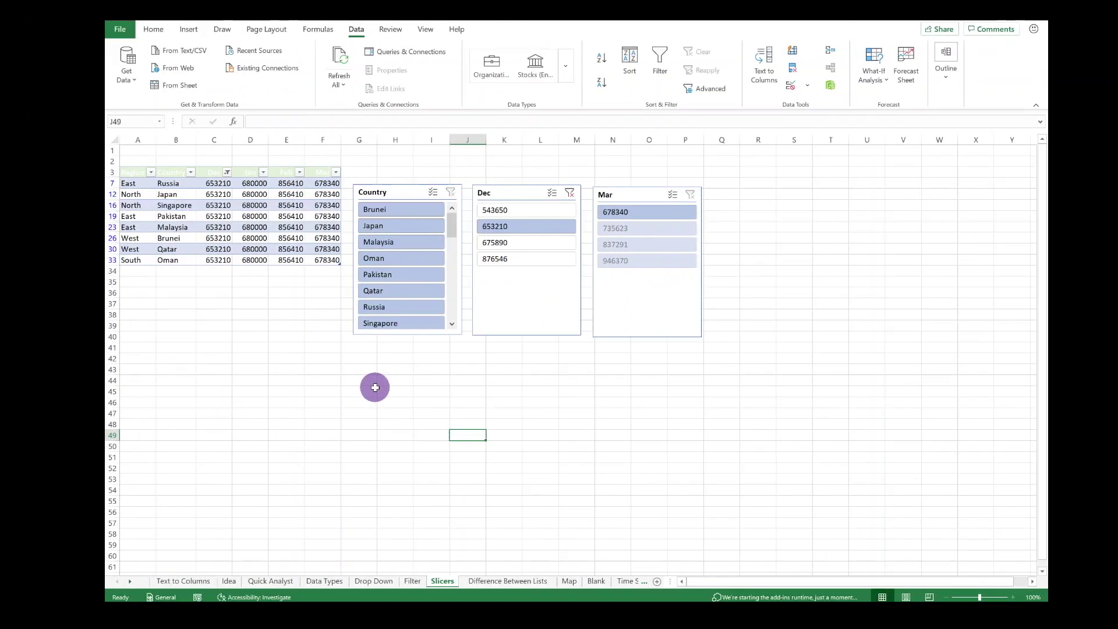
Step: Paste the copied region and country data below the existing table on the Slicers sheet, starting at cell A42
left_click(201, 357)
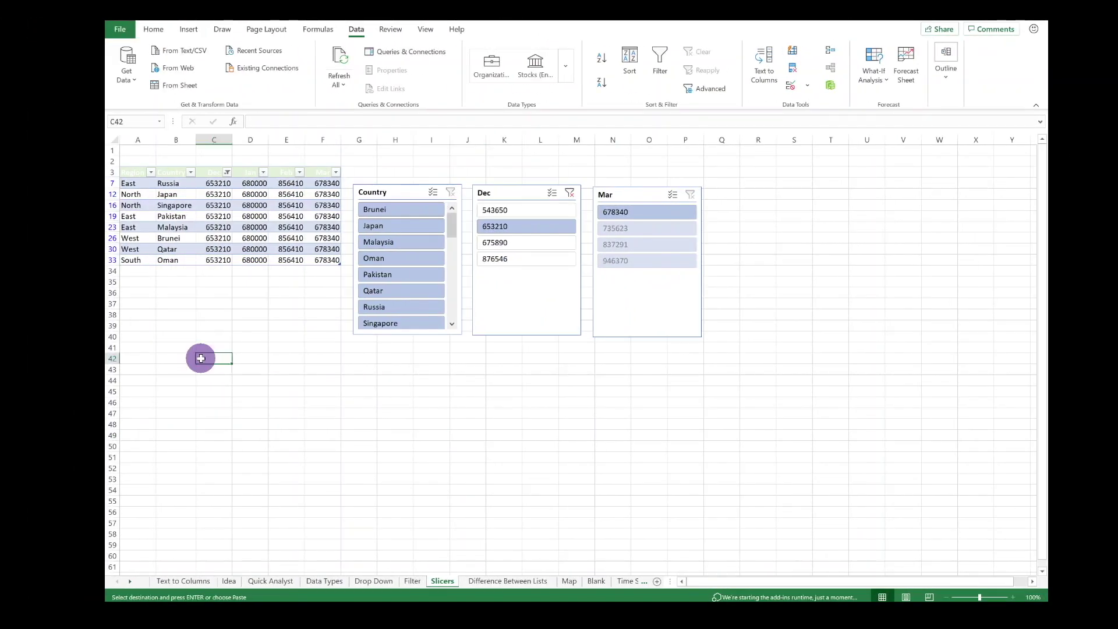
left_click(142, 356)
key("ctrl+c")
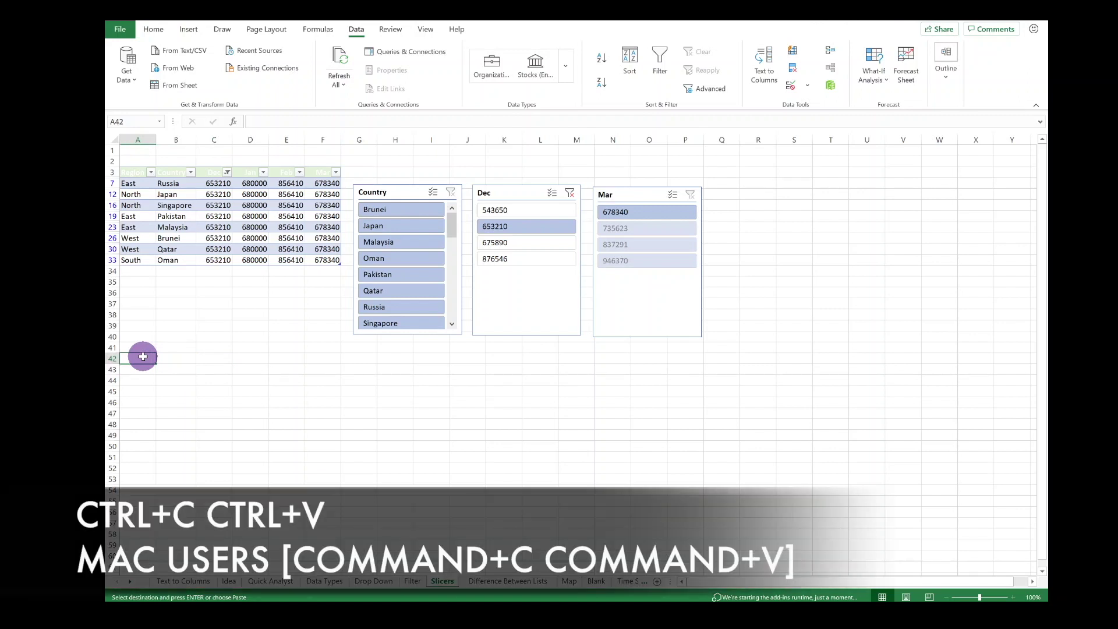
key("ctrl+v")
key("Escape")
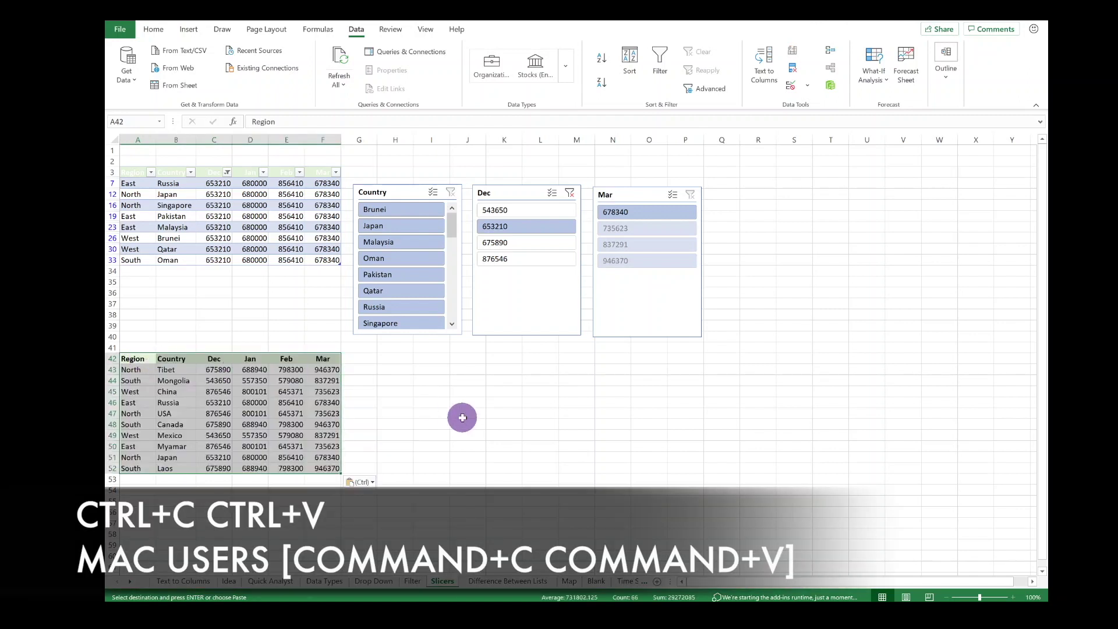
left_click(431, 425)
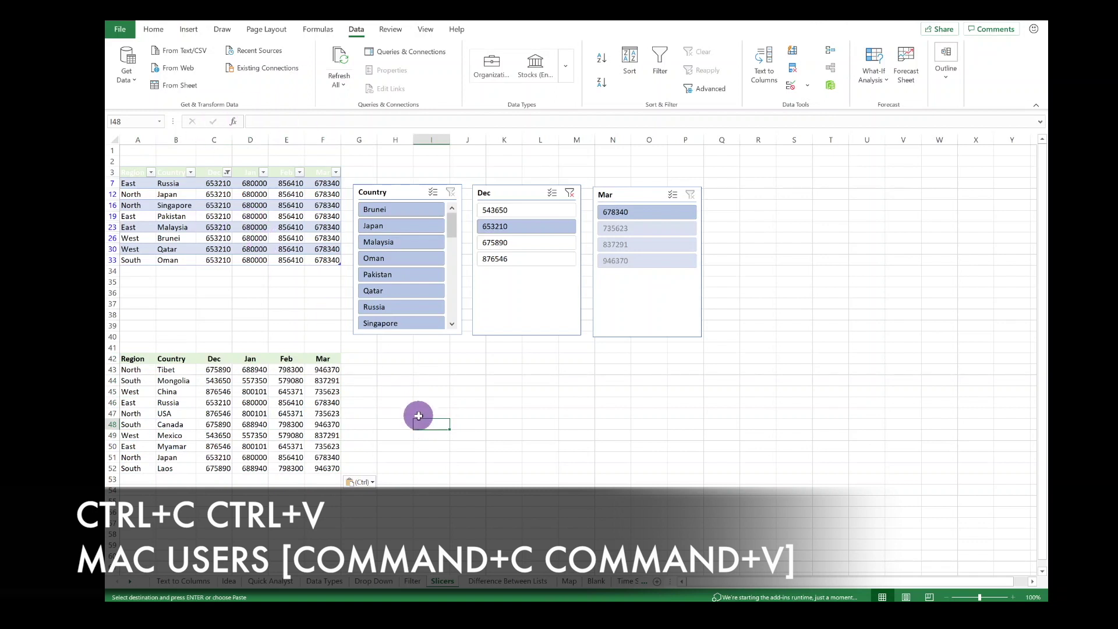
Step: Convert the pasted range A42:F52 into a table with headers
left_click_drag(119, 361, 330, 469)
key("Escape")
left_click(213, 65)
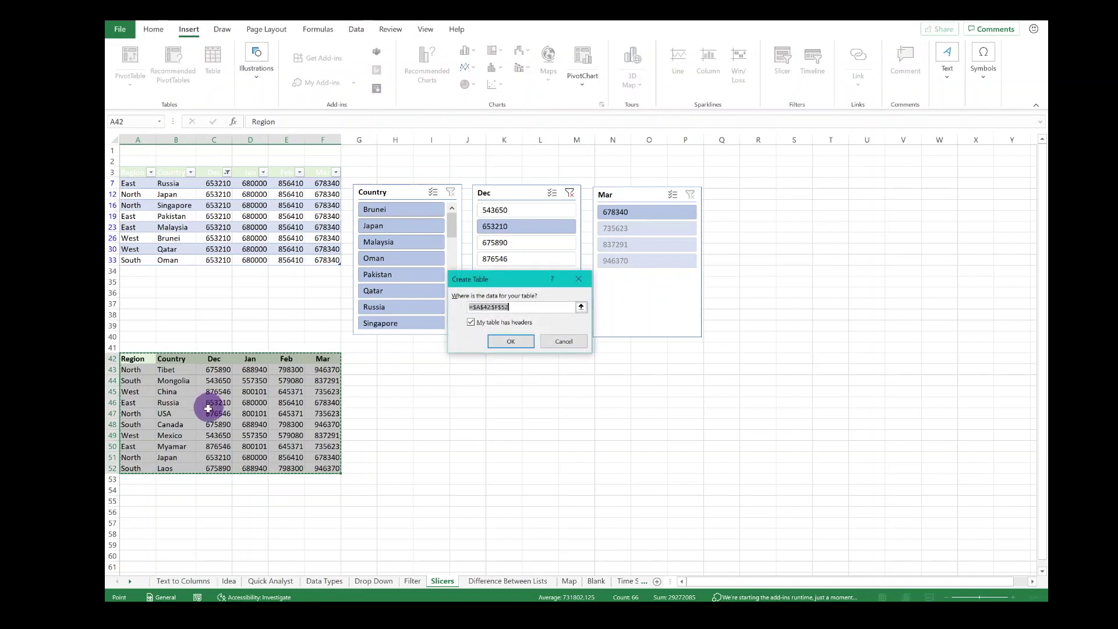
left_click(508, 342)
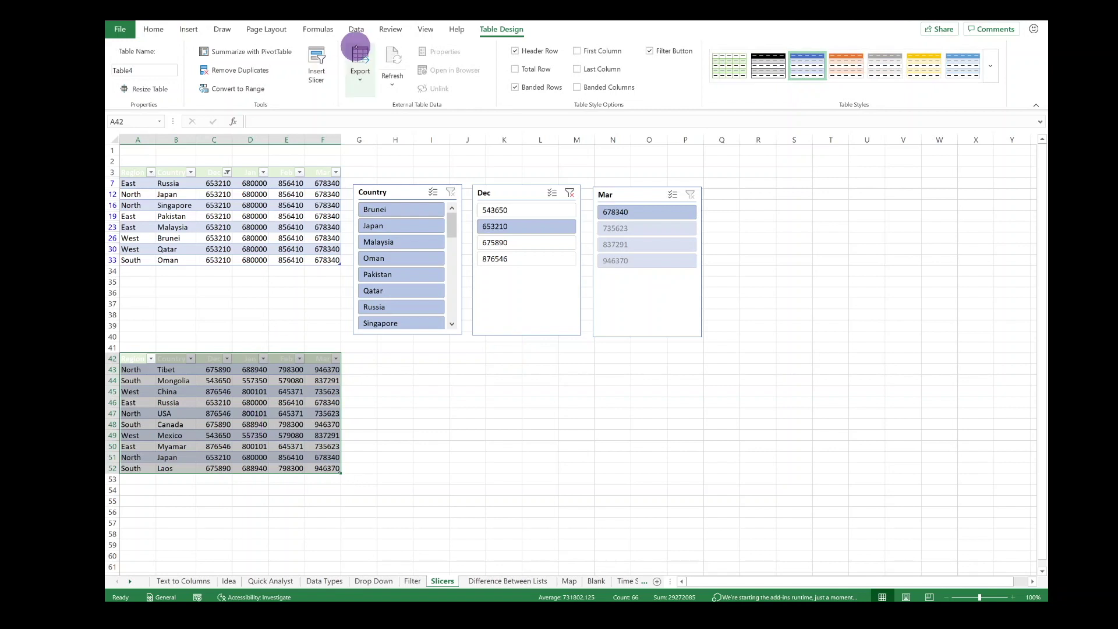
Step: Insert slicers for Region, Country, Jan and Feb on the new table
left_click(186, 29)
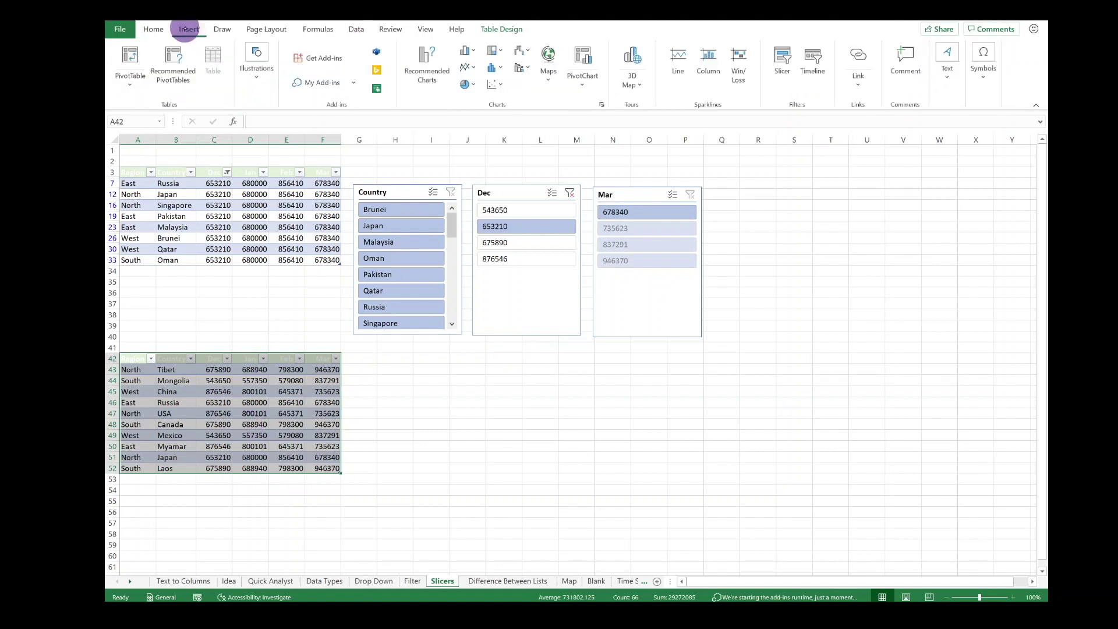
left_click(781, 57)
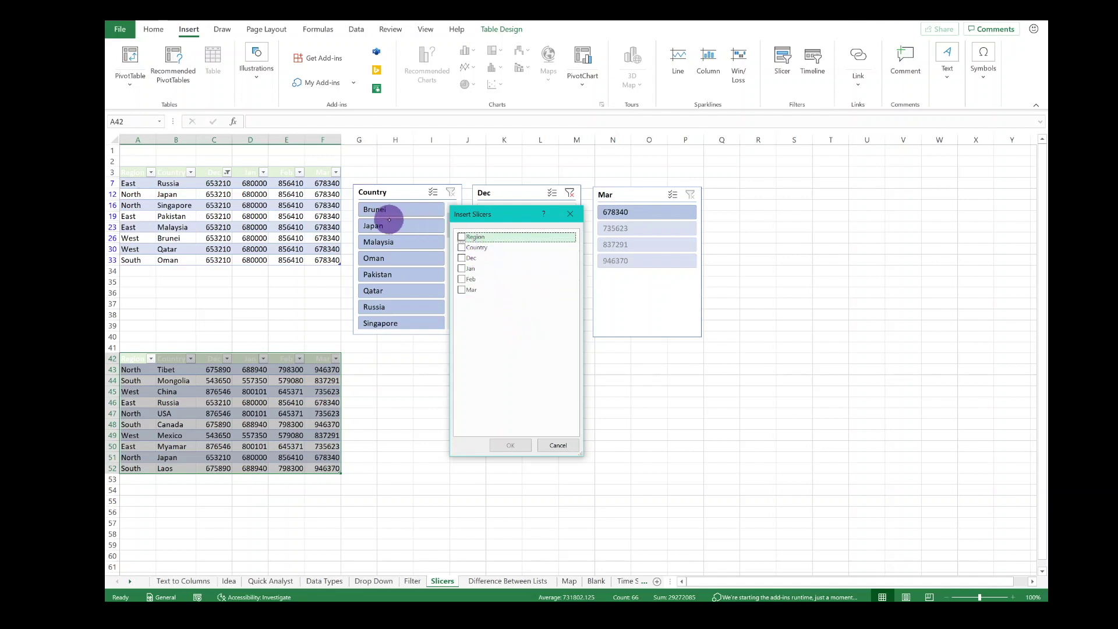
left_click(461, 237)
left_click(461, 247)
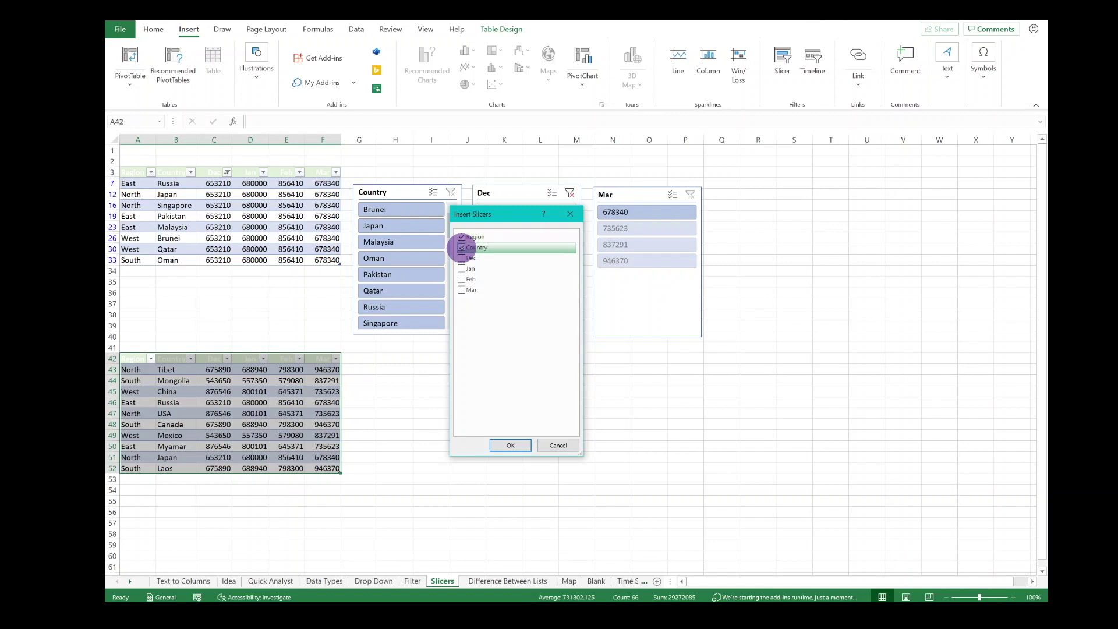
left_click(461, 280)
left_click(461, 269)
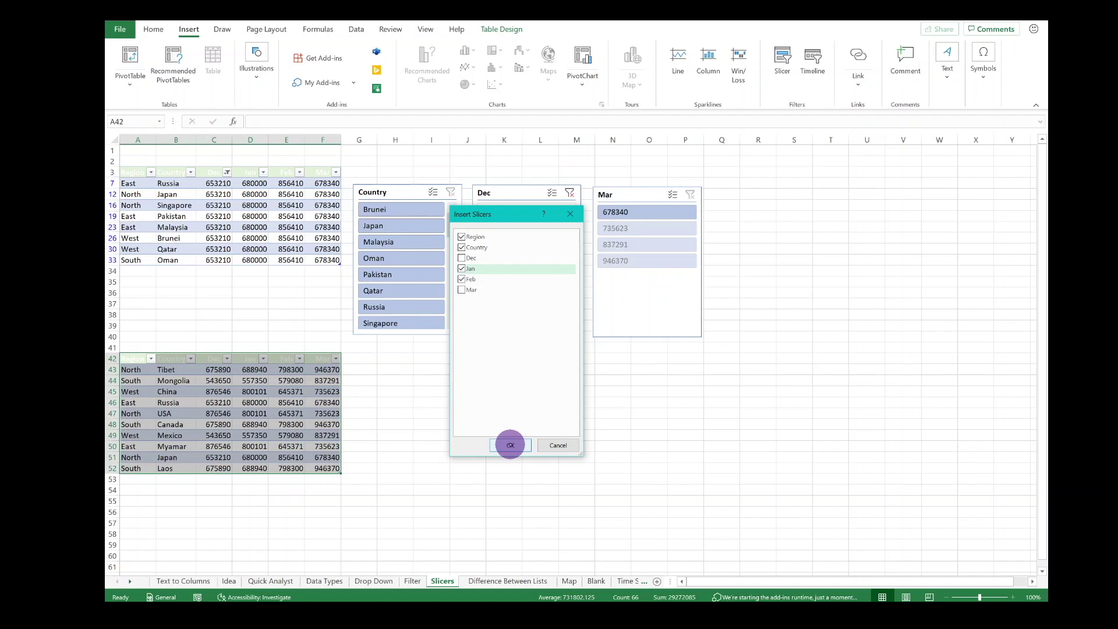
left_click(510, 445)
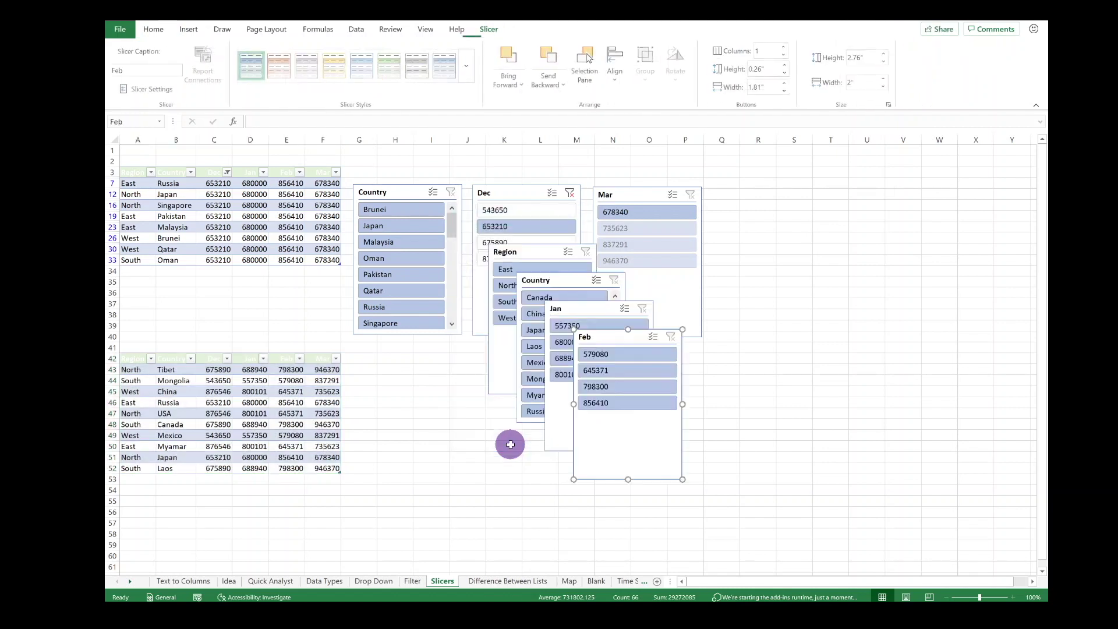
Step: Arrange the new Region, Country, Jan and Feb slicers in a row beneath the existing slicers
left_click_drag(536, 255, 404, 400)
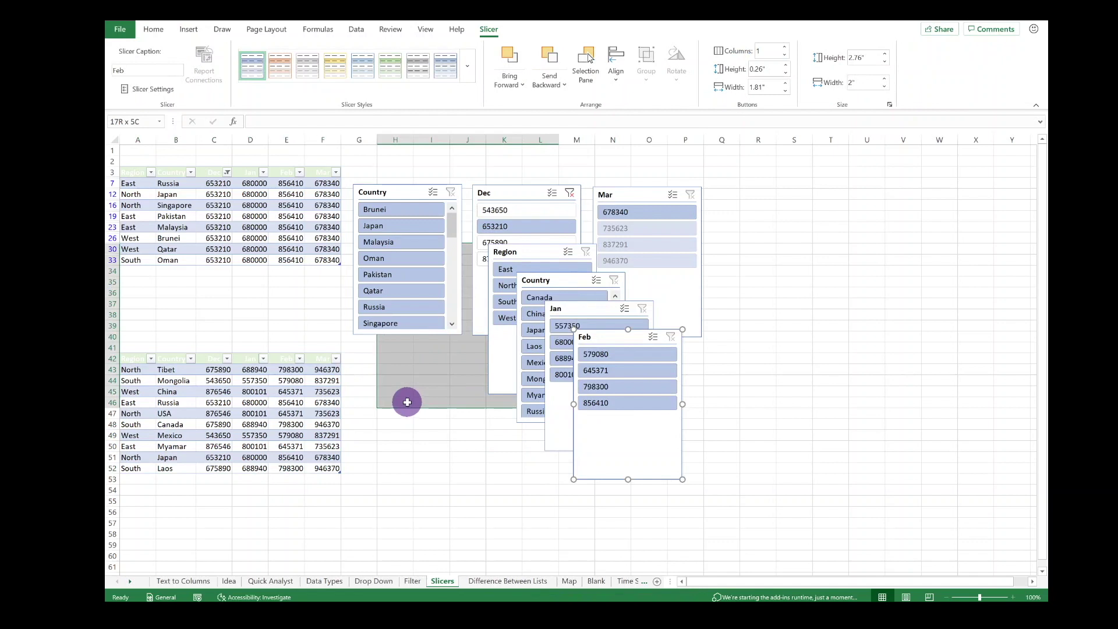
left_click_drag(538, 257, 404, 360)
left_click_drag(580, 306, 741, 358)
left_click_drag(609, 338, 856, 357)
left_click_drag(549, 280, 517, 356)
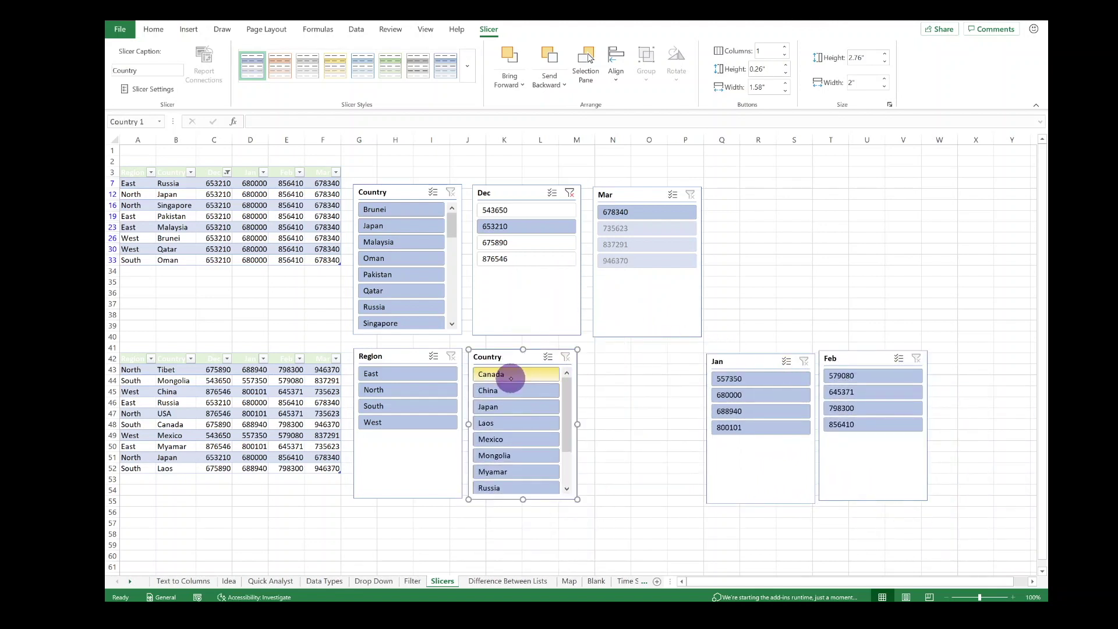
Step: Filter the new table with its slicers, trying Canada and China in Country and North in Region
left_click(510, 379)
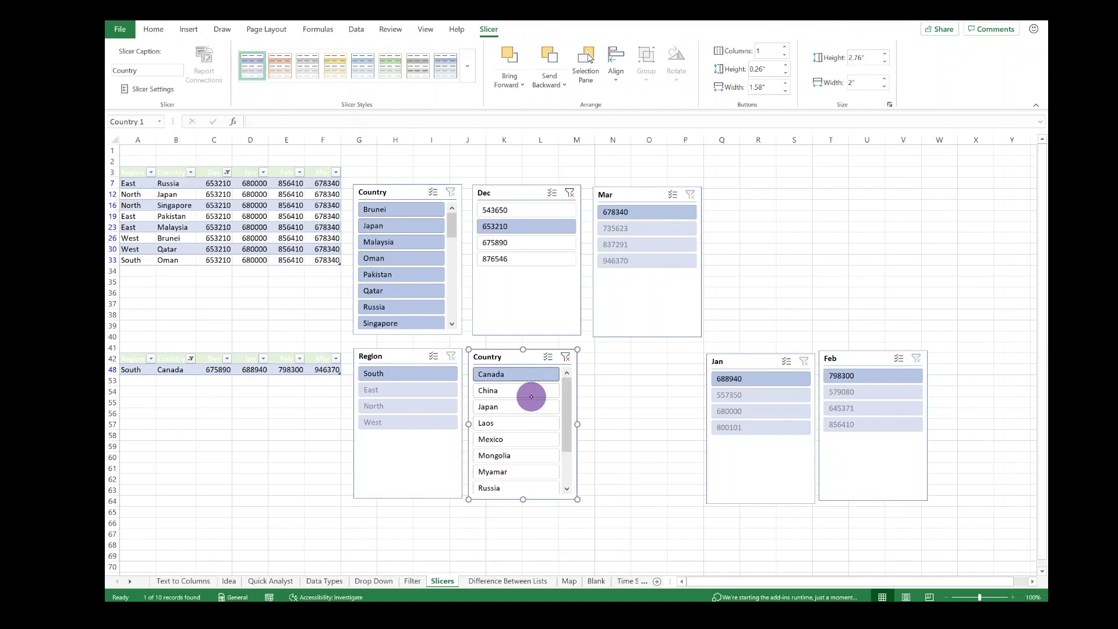
left_click(525, 392)
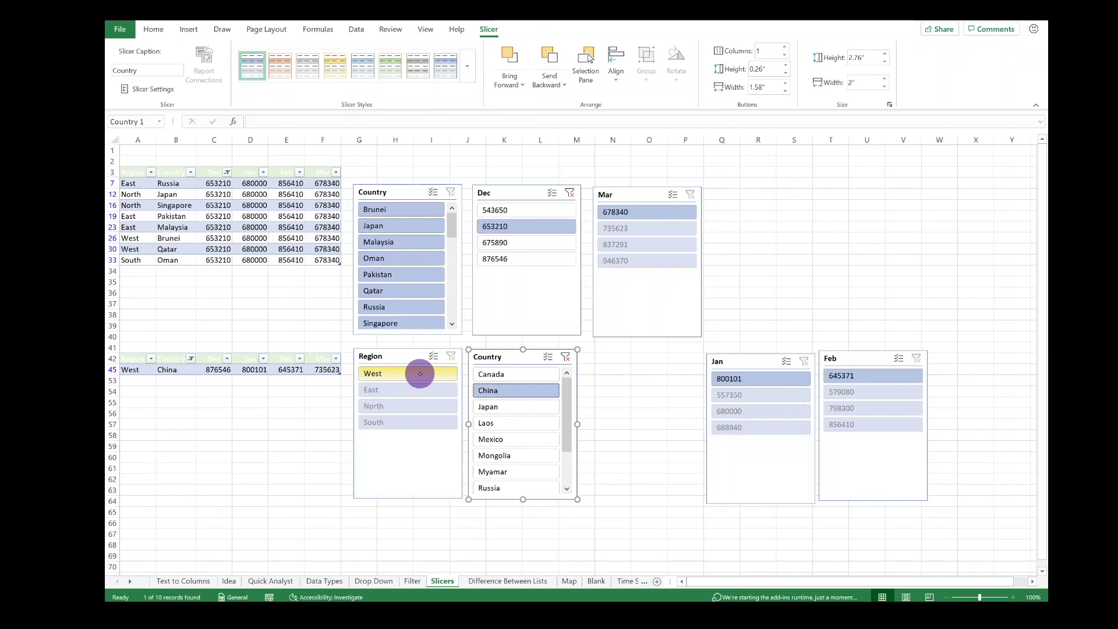
left_click(419, 406)
left_click(528, 408)
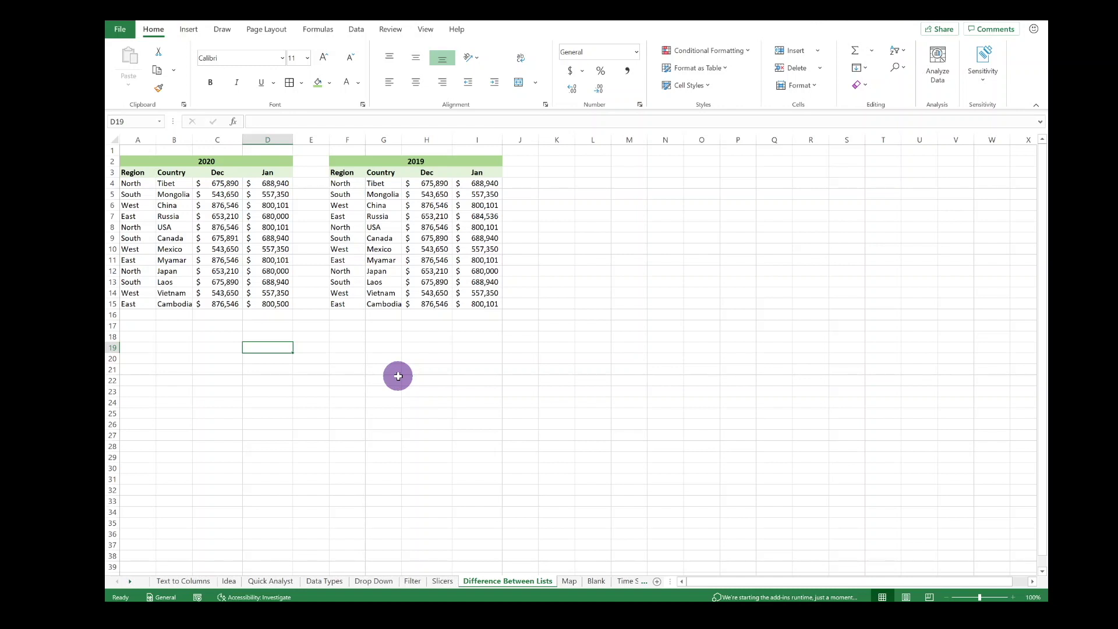
Step: On the Difference Between Lists sheet, create a Duplicate Values highlighting rule for A2:D15 and F2:I15, set to Unique values
left_click_drag(148, 161, 267, 303)
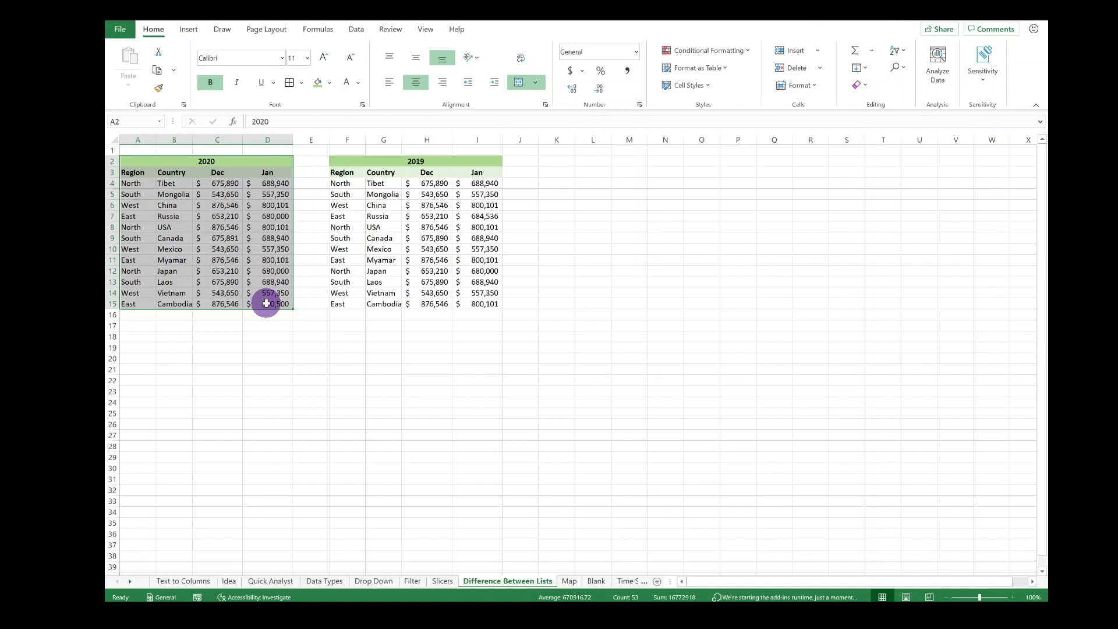
left_click_drag(340, 161, 454, 303)
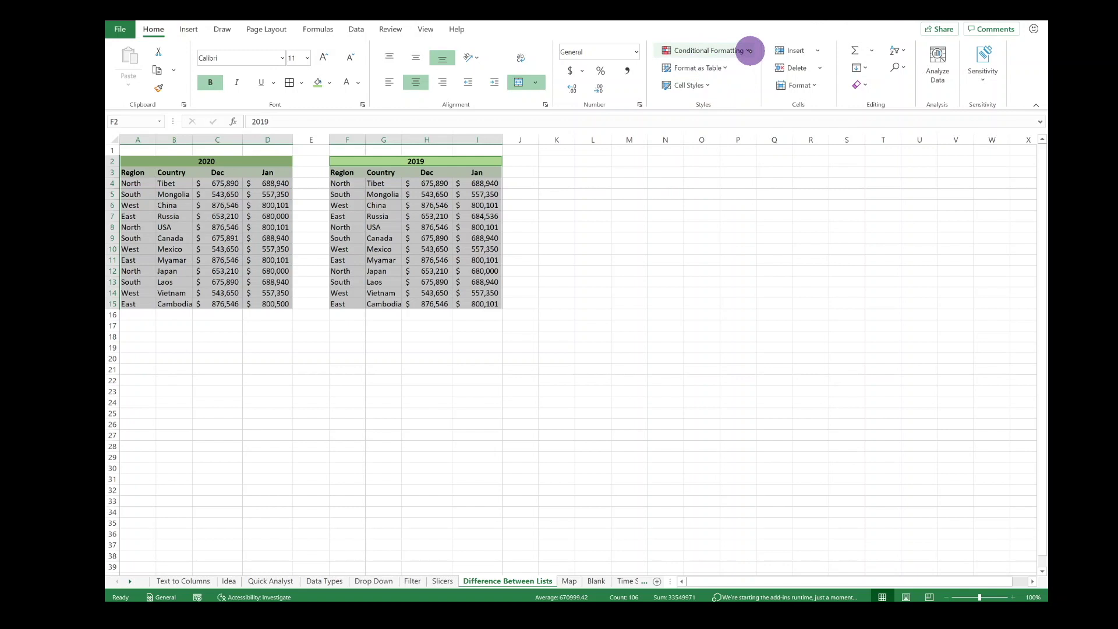
left_click(749, 51)
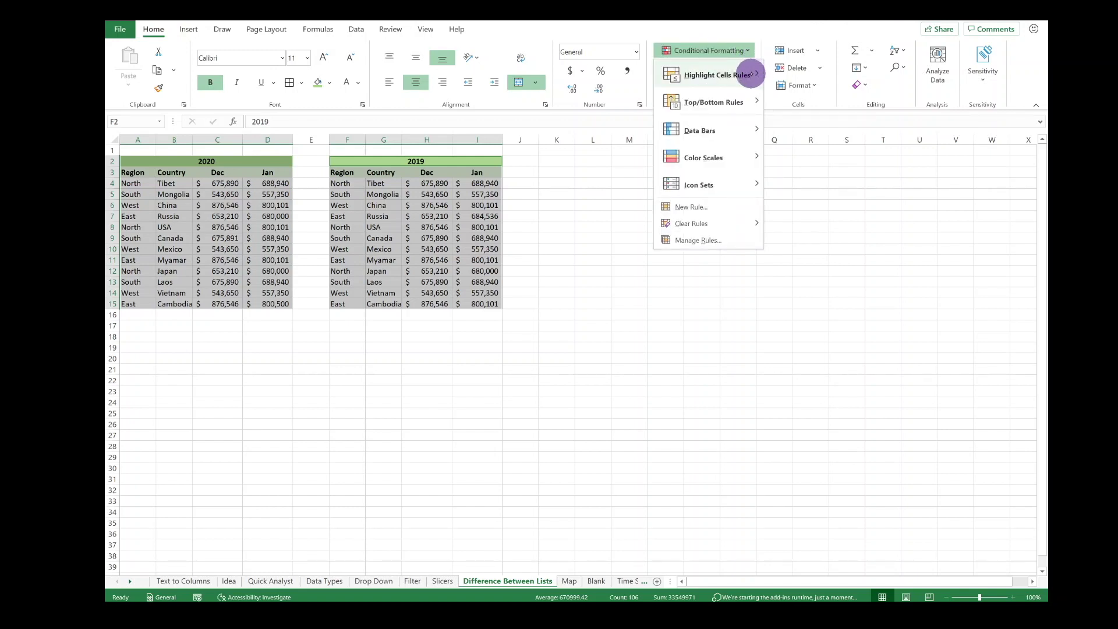
mouse_move(748, 75)
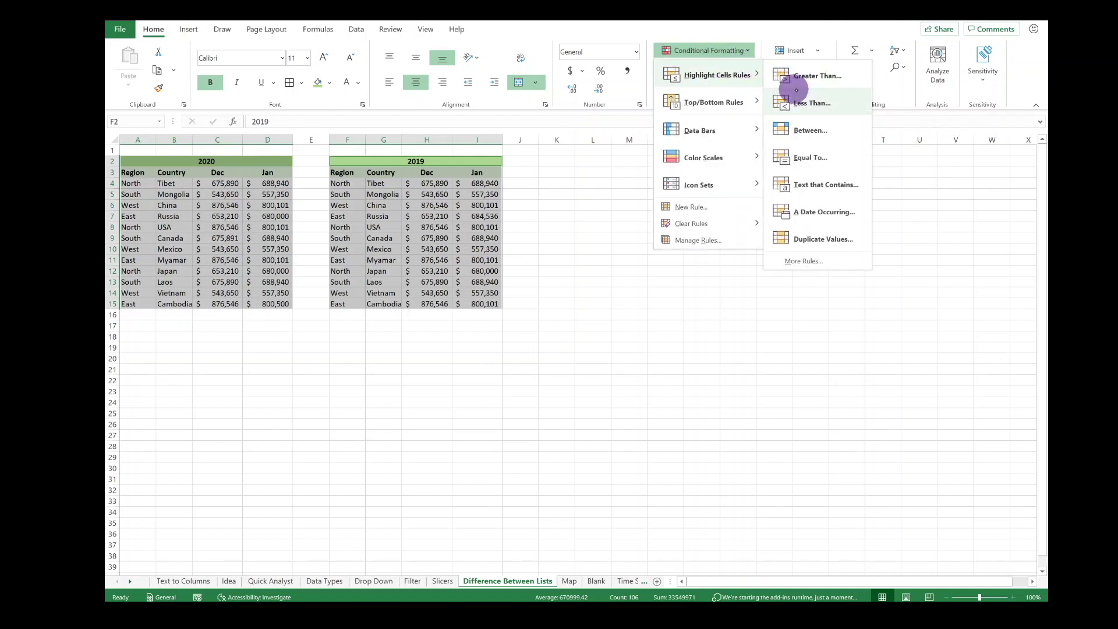
left_click(822, 239)
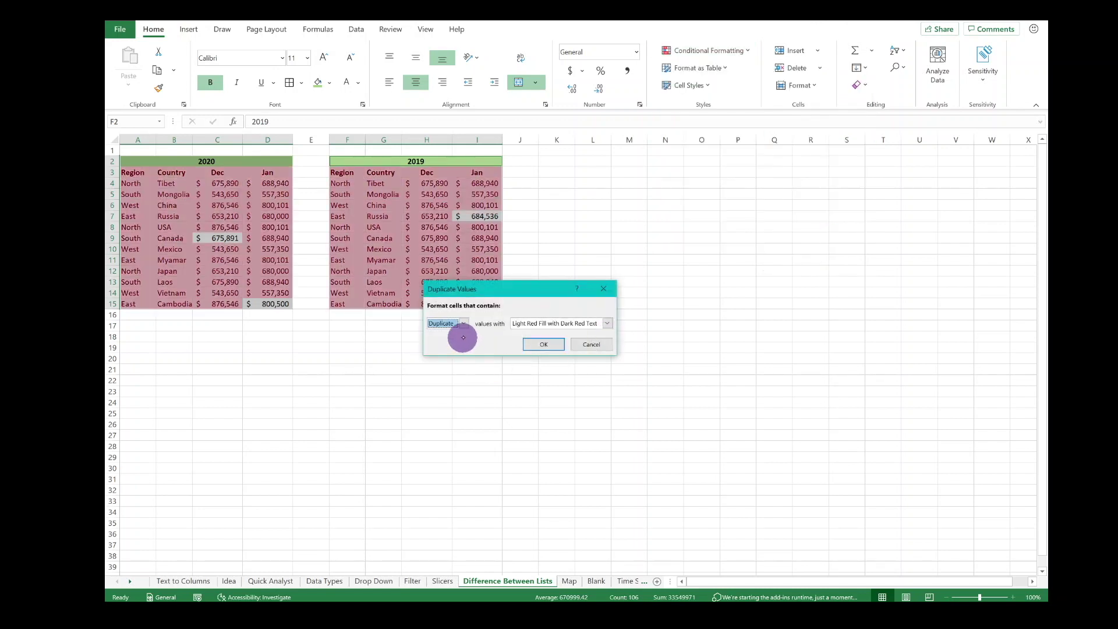
left_click(464, 324)
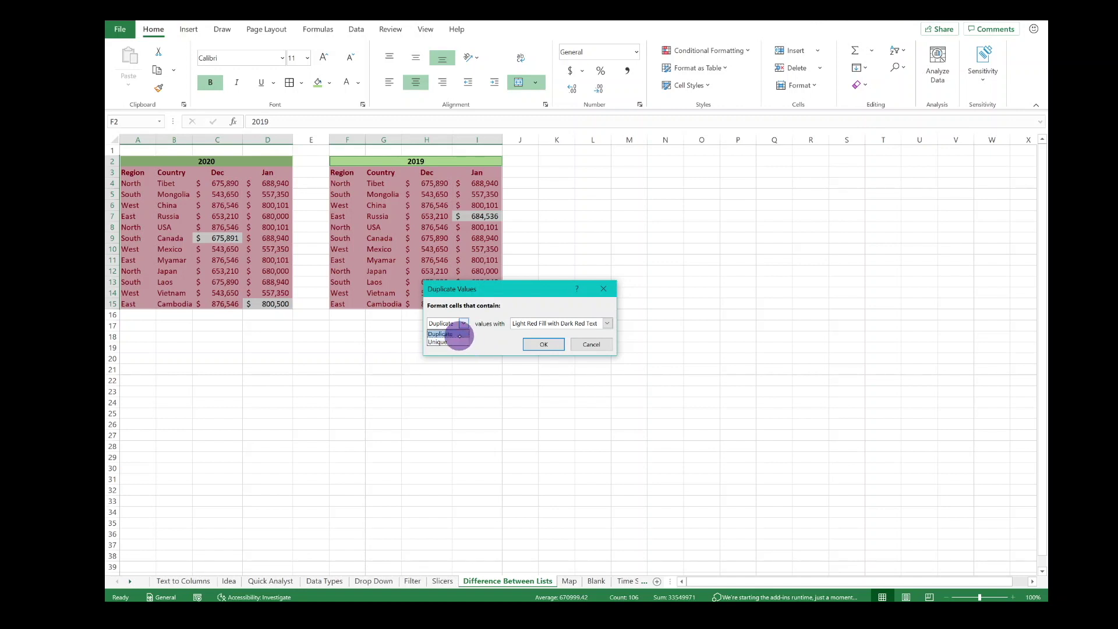
left_click(456, 342)
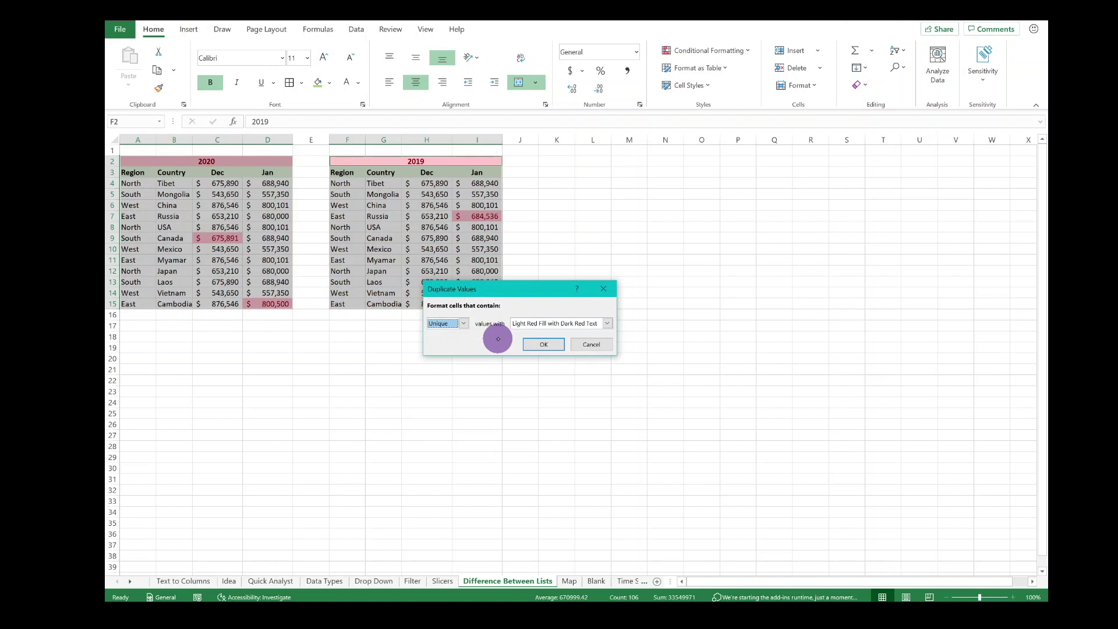
Step: Format the unique values as Yellow Fill with Dark Yellow Text and apply the rule
left_click(607, 323)
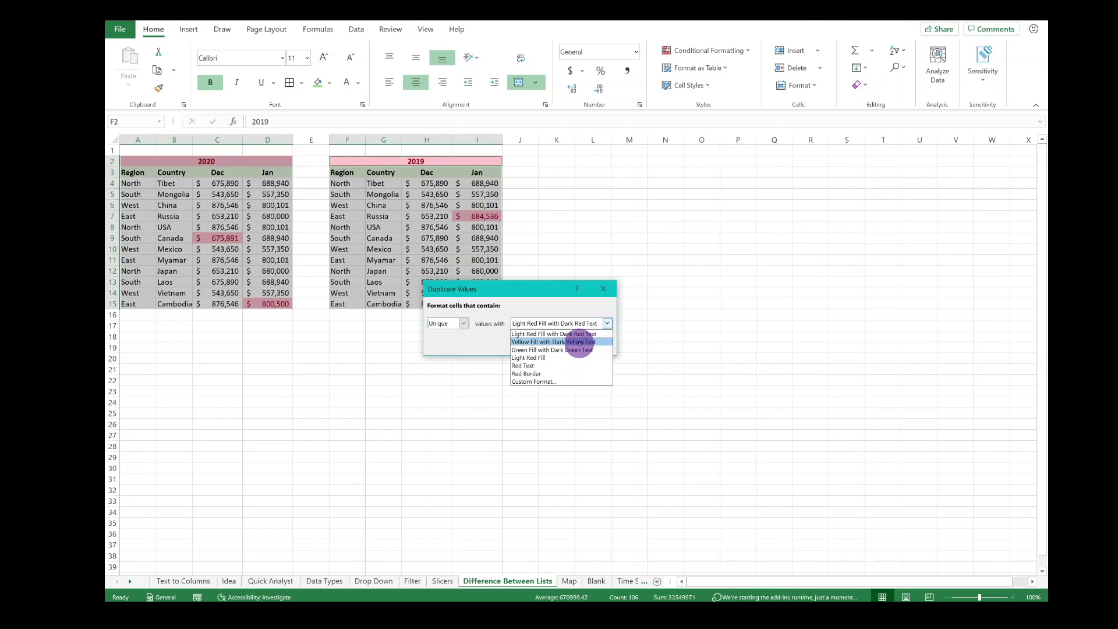
left_click(580, 342)
left_click(547, 344)
left_click(445, 348)
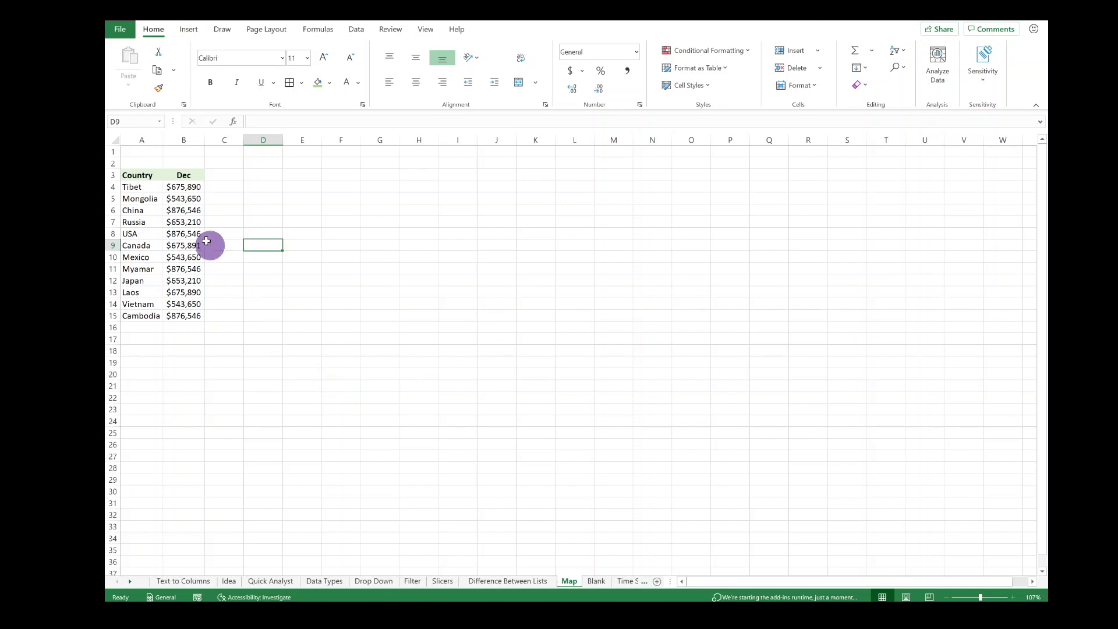
Step: Insert a map chart from the country and Dec data in A4:B15 and place it beside the data, around columns E to K
left_click_drag(138, 187, 198, 318)
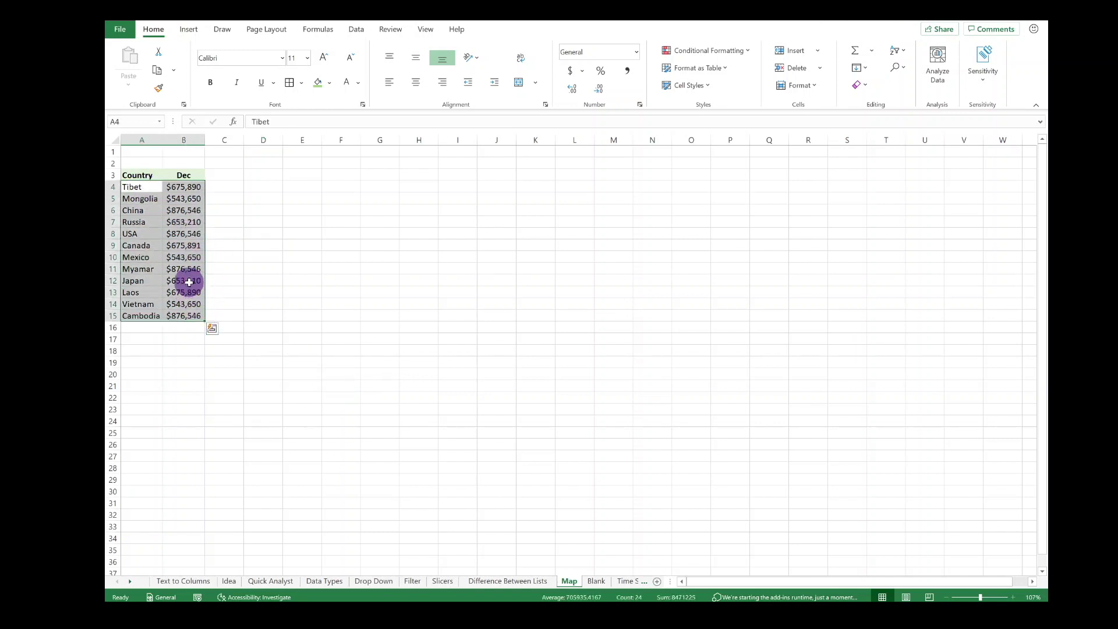
left_click(188, 29)
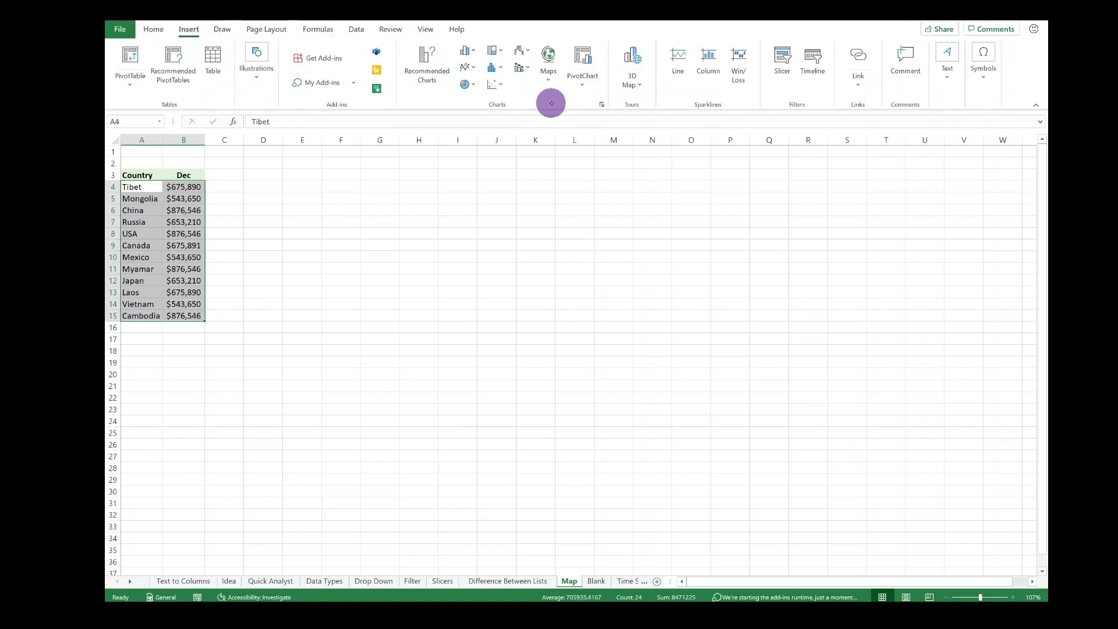
left_click(546, 58)
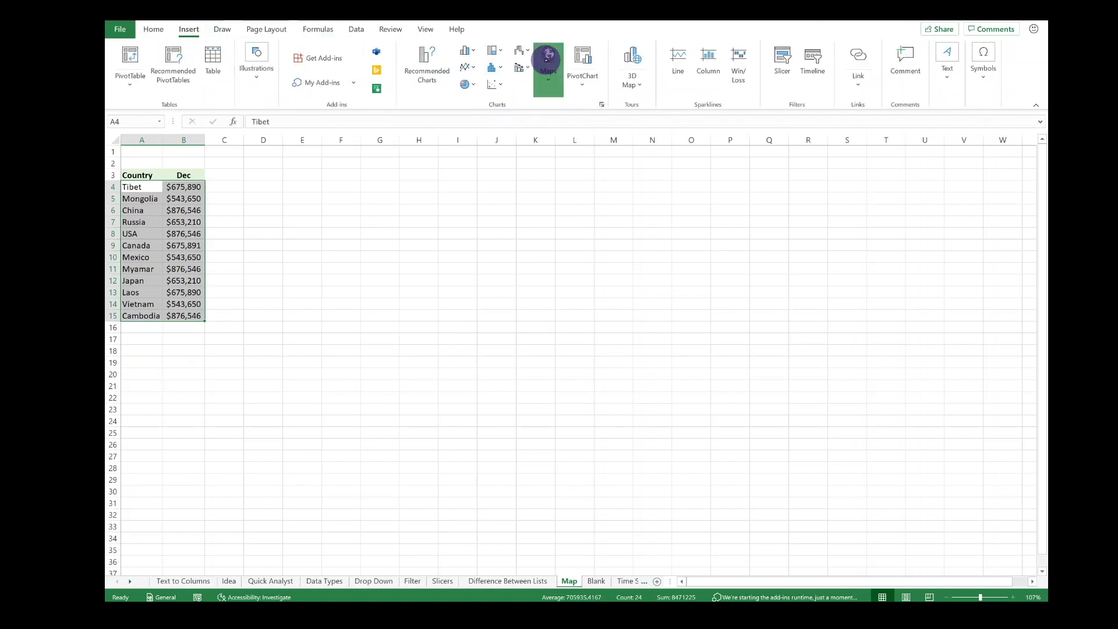
left_click(552, 133)
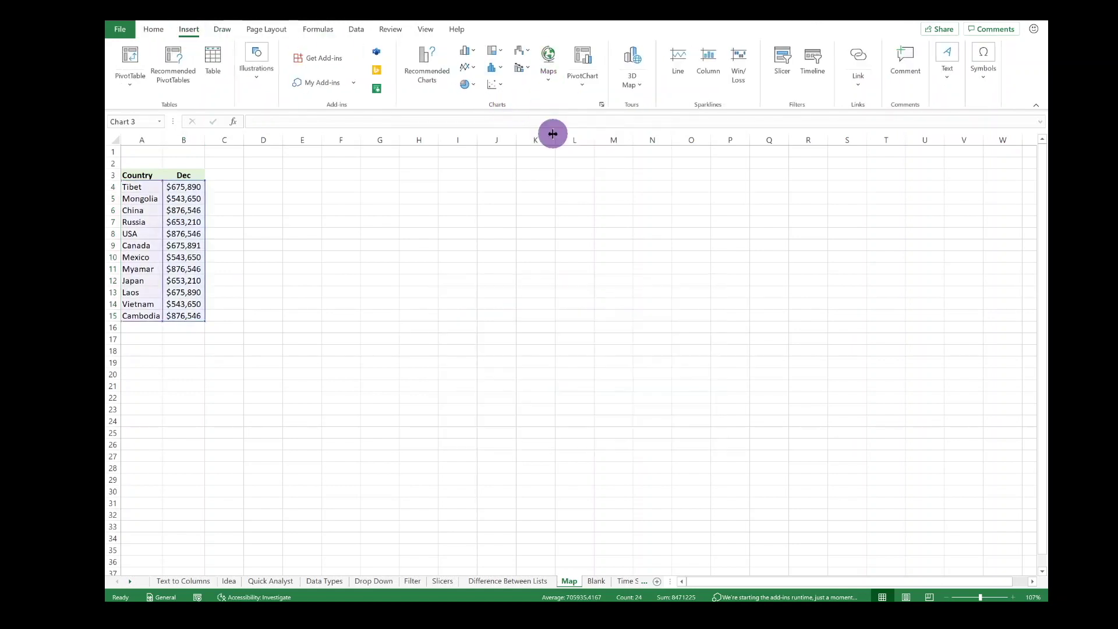
left_click_drag(626, 287, 468, 192)
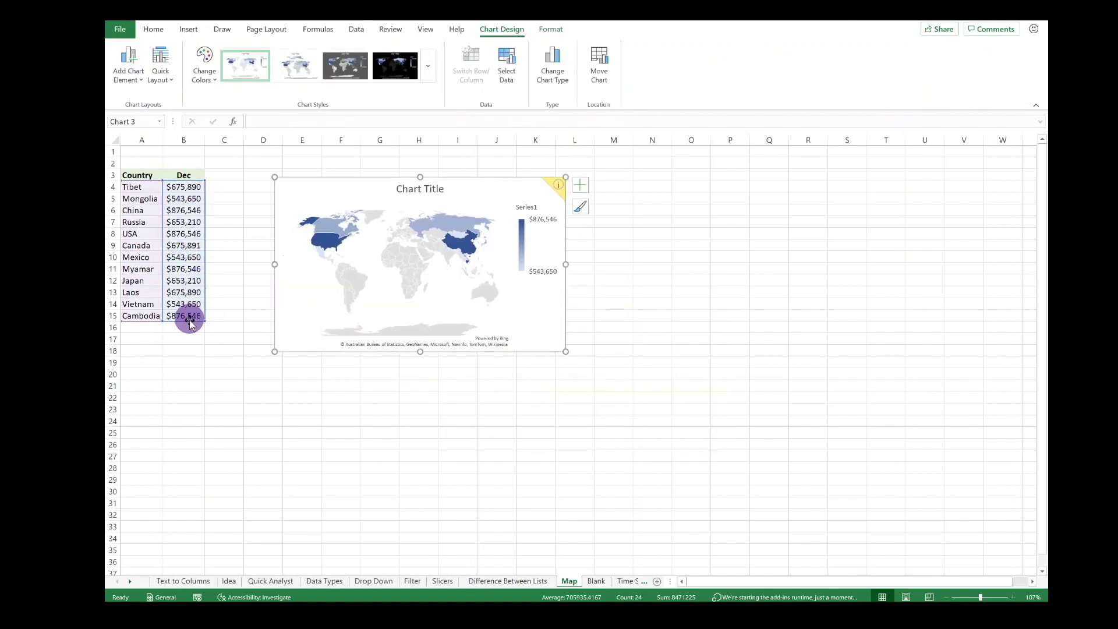
Step: Apply the chart style with the solid black background to the map chart
mouse_move(464, 245)
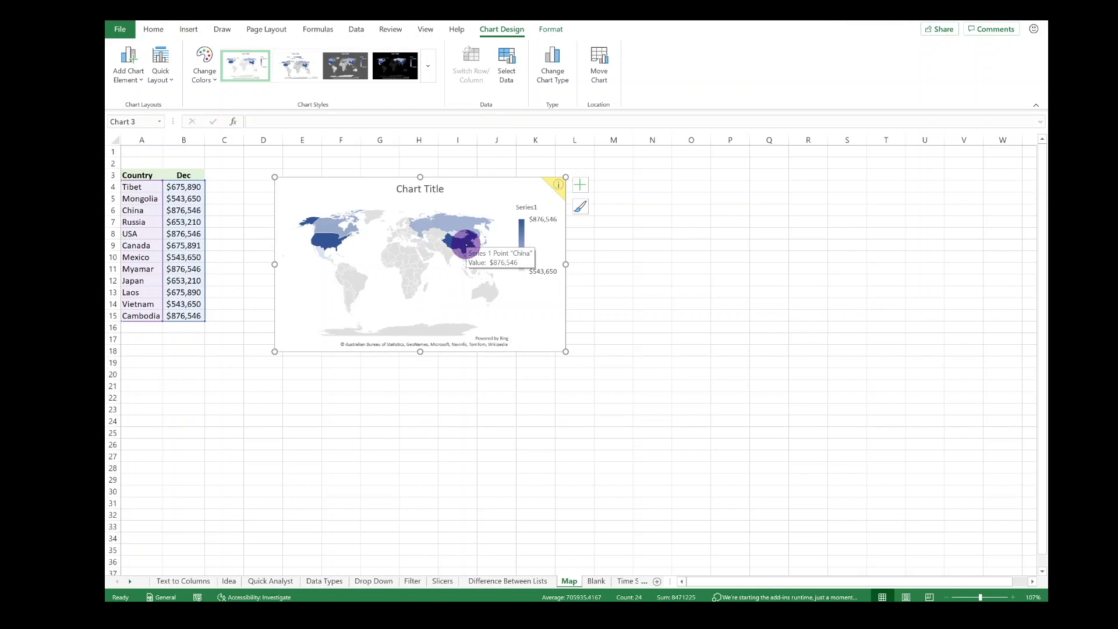
mouse_move(326, 240)
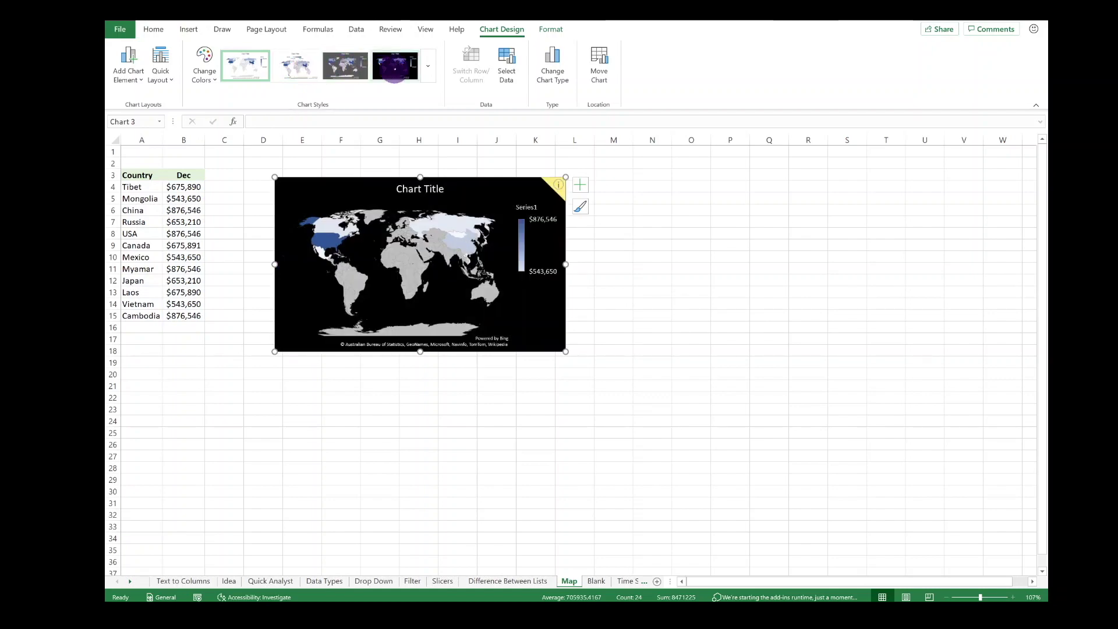
left_click(395, 74)
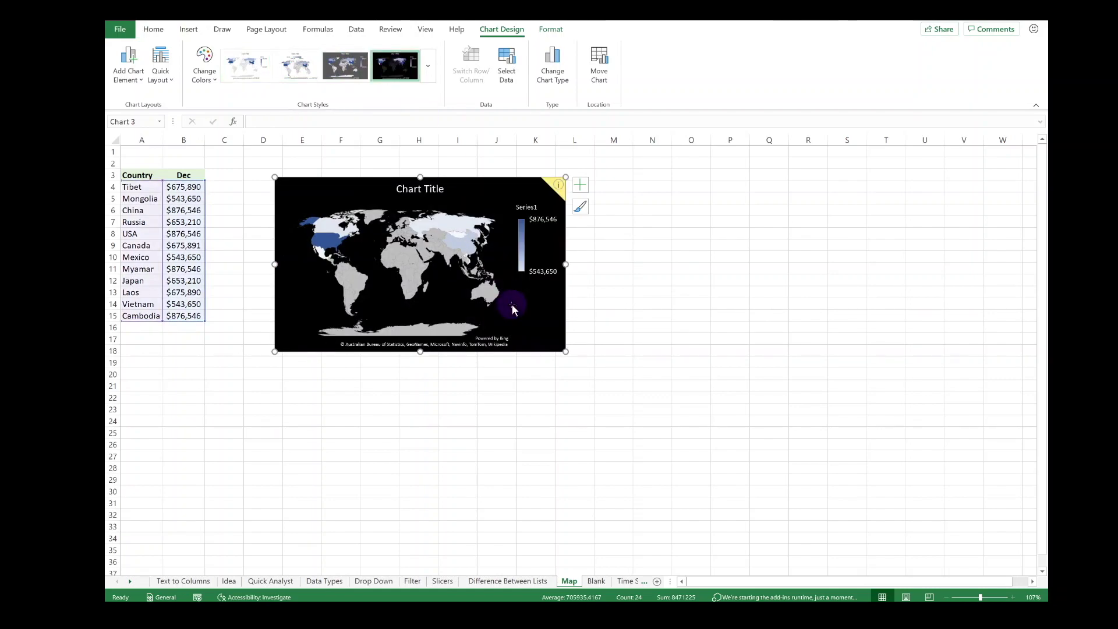